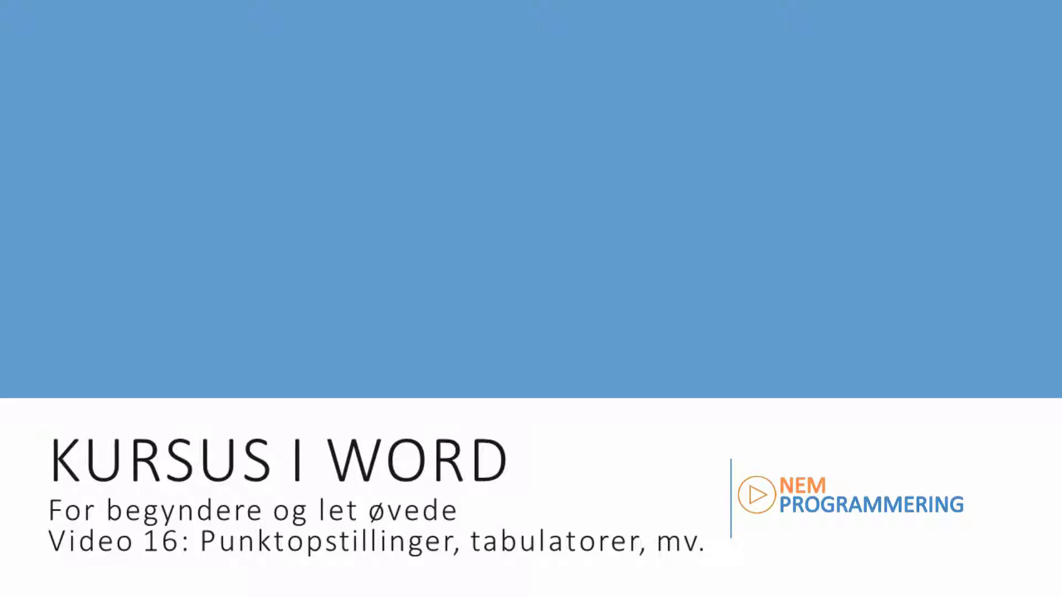
Break the opening Indledning paragraph into four at 'En sådan', 'På figuren' and 'Helt centralt i'.
{"action": "key", "text": "Right"}
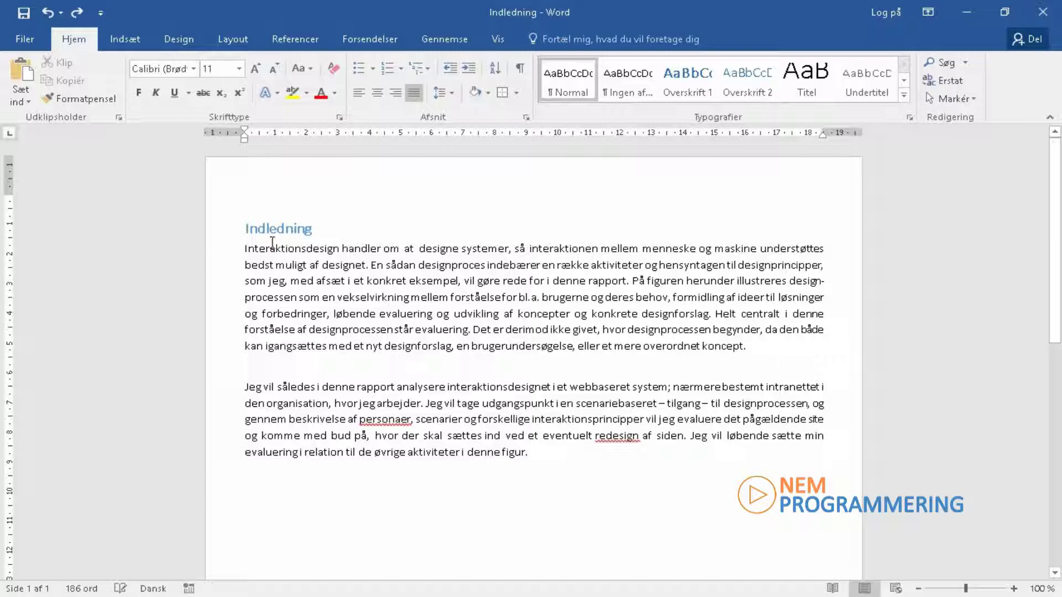
{"action": "left_click", "coordinate": [371, 265]}
{"action": "key", "text": "Return"}
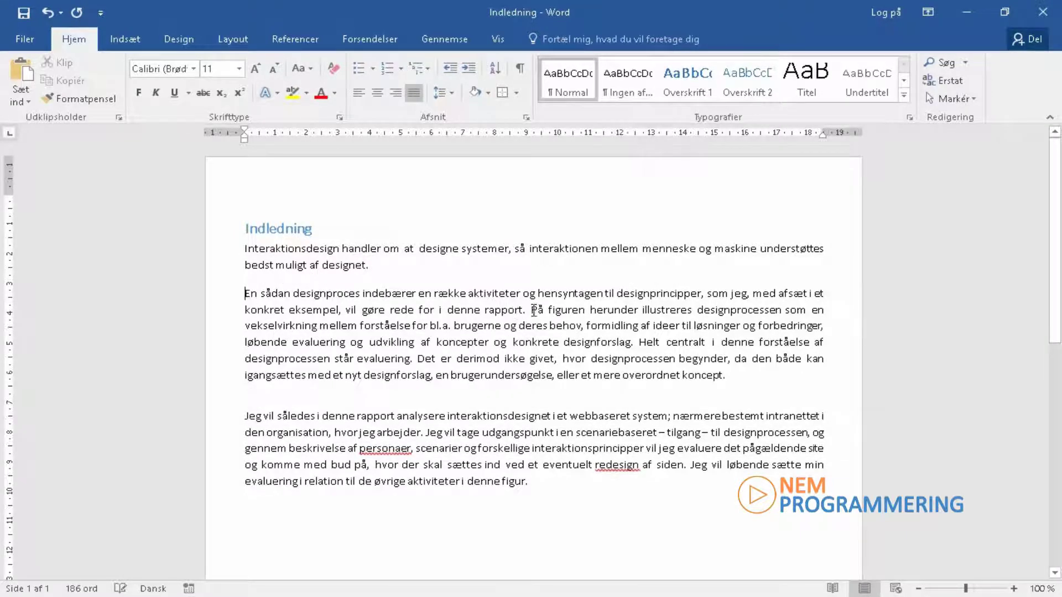
{"action": "left_click", "coordinate": [531, 310]}
{"action": "key", "text": "Return"}
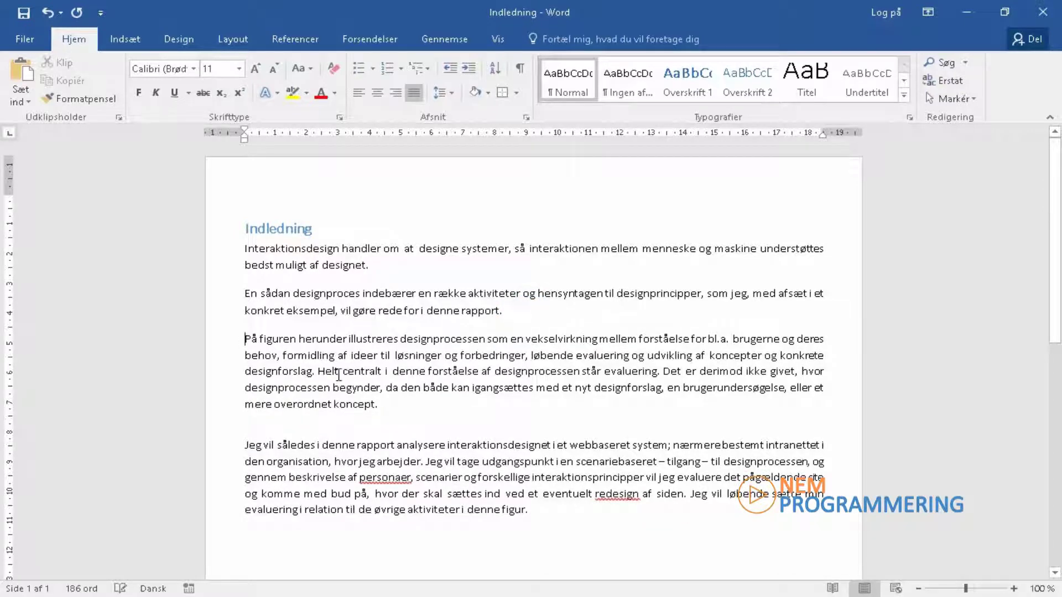
{"action": "left_click", "coordinate": [319, 372]}
{"action": "key", "text": "Return"}
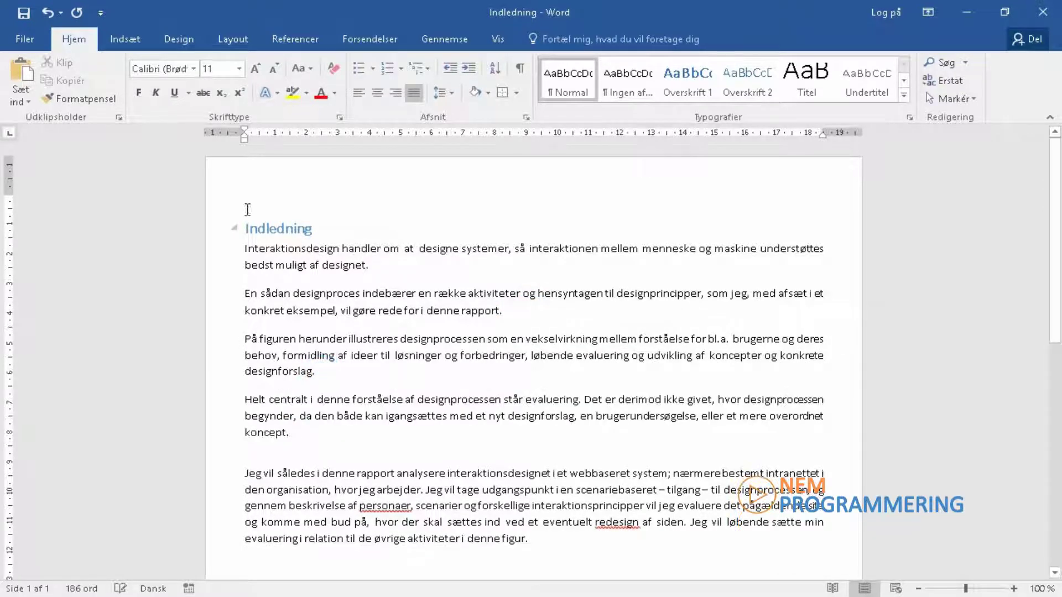
Format the four Indledning paragraphs as a bulleted list with Punkttegn.
{"action": "left_click_drag", "start_coordinate": [244, 250], "coordinate": [319, 432]}
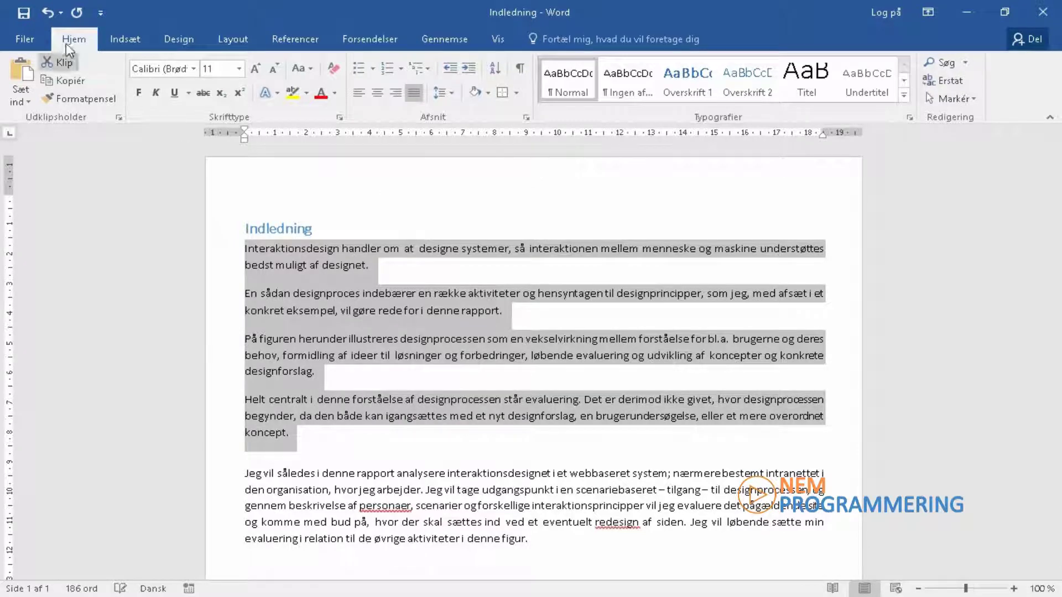
{"action": "left_click", "coordinate": [360, 70]}
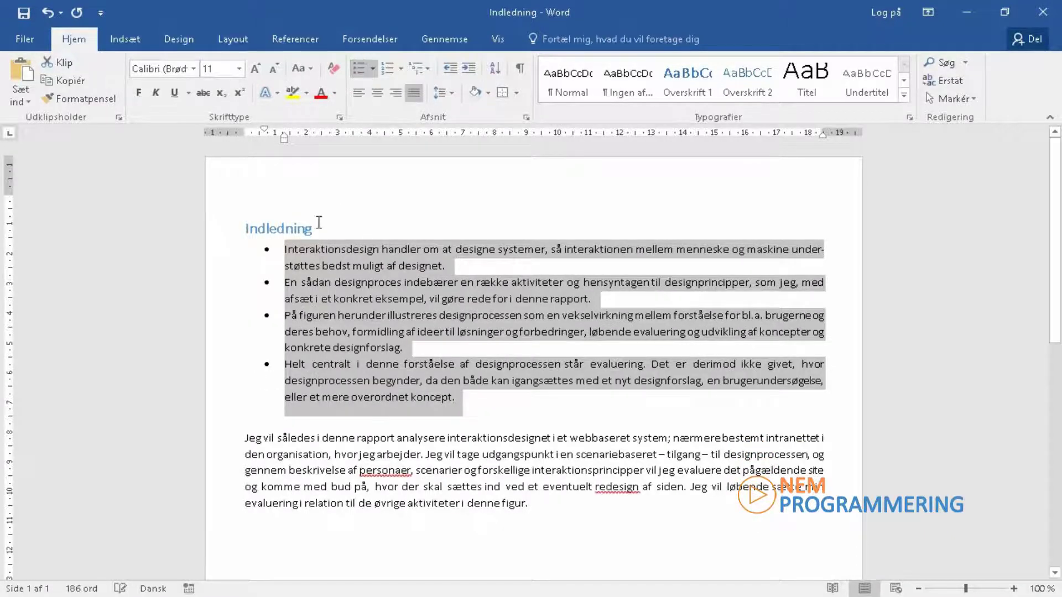
Define a new bullet using the club symbol (Symbol code 167) and apply it to the list.
{"action": "left_click", "coordinate": [373, 70]}
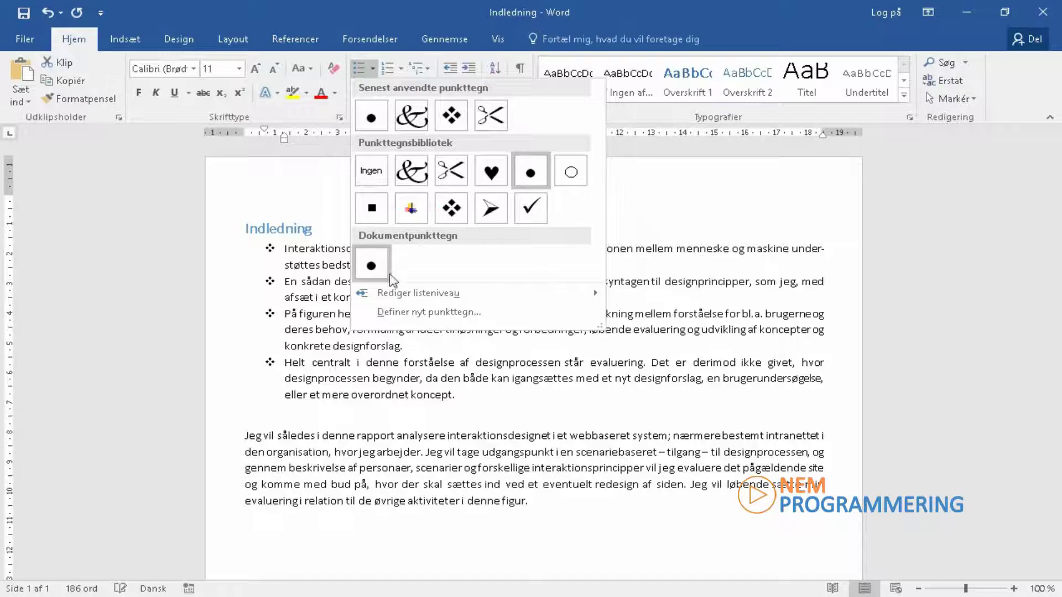
{"action": "left_click", "coordinate": [409, 313]}
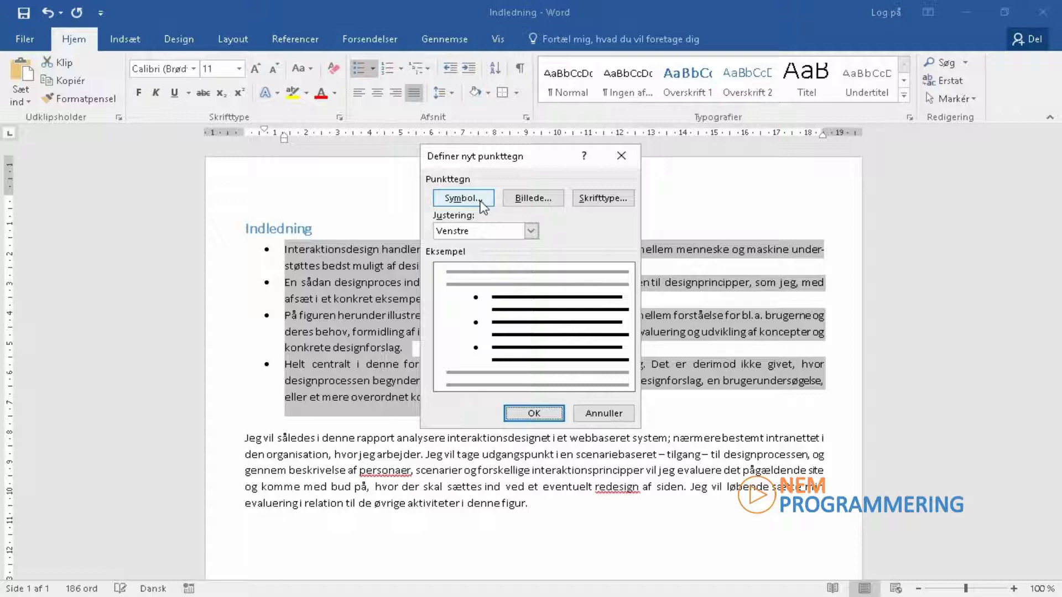
{"action": "left_click", "coordinate": [480, 200]}
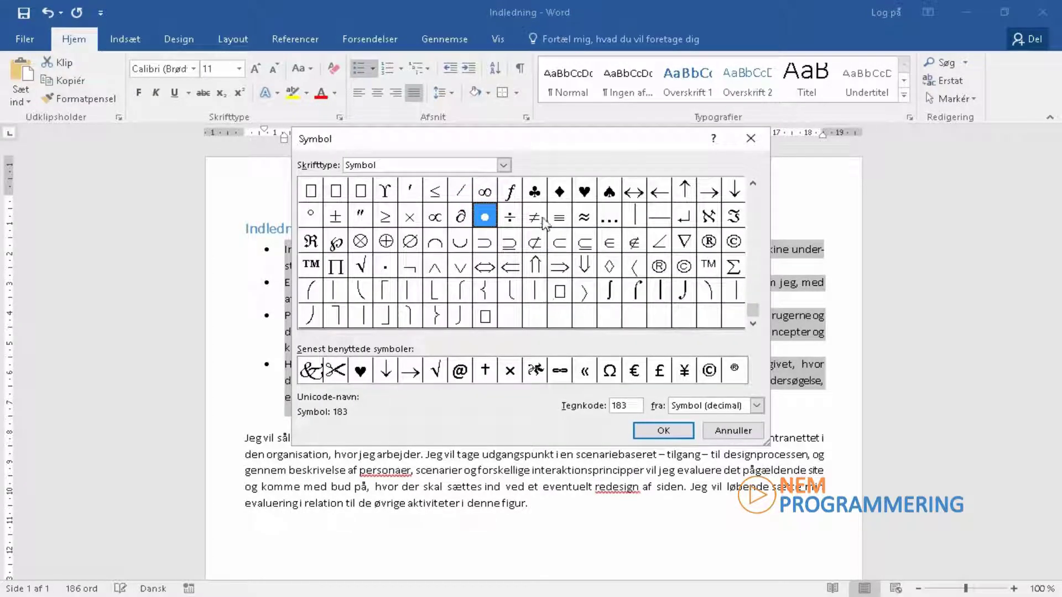
{"action": "left_click", "coordinate": [534, 191]}
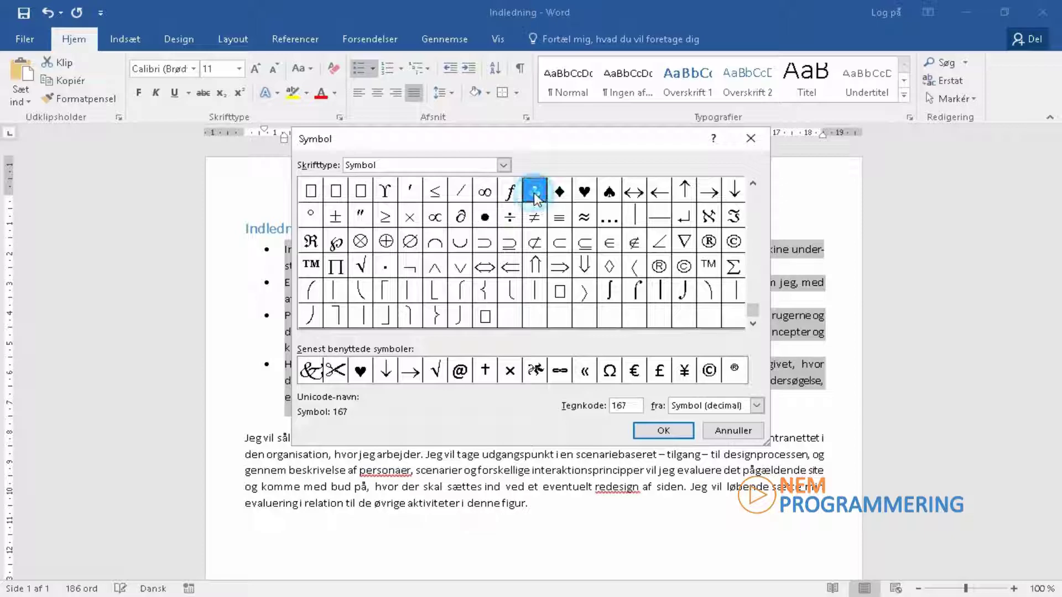
{"action": "left_click", "coordinate": [663, 430]}
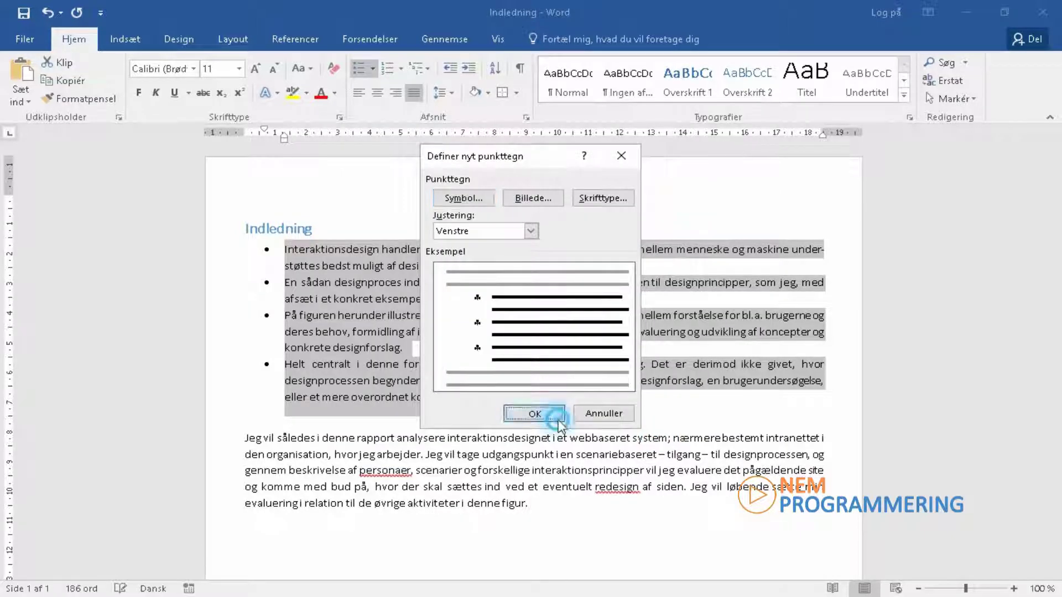
{"action": "left_click", "coordinate": [540, 415]}
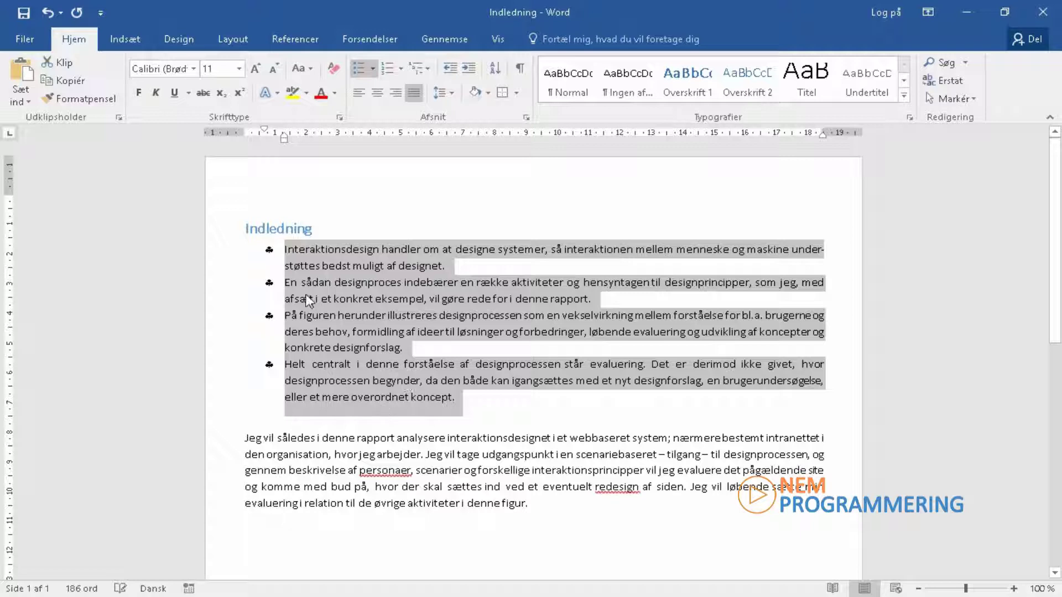
{"action": "left_click", "coordinate": [286, 284]}
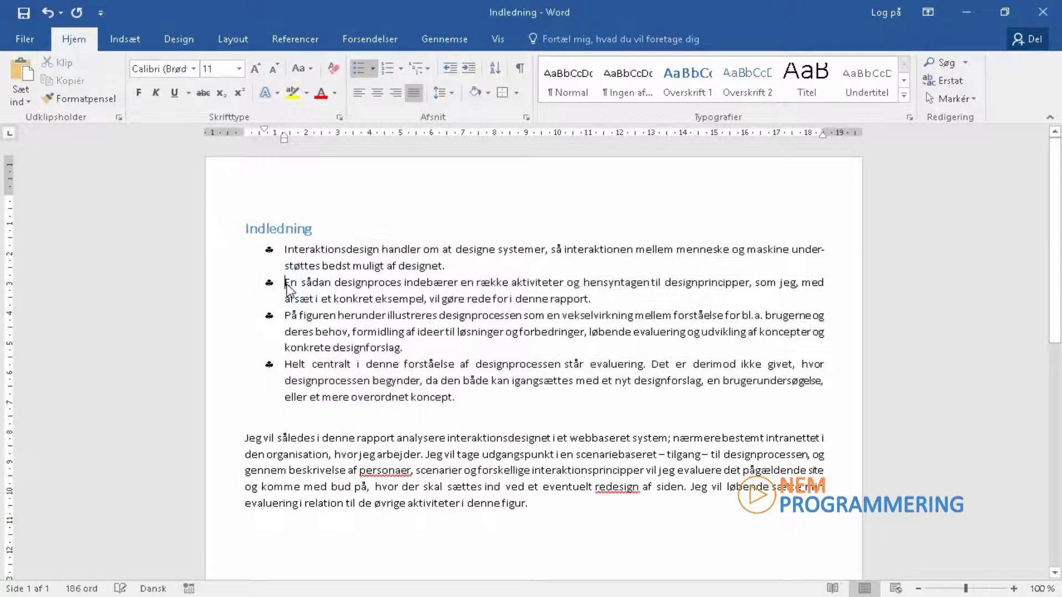
{"action": "left_click", "coordinate": [467, 68]}
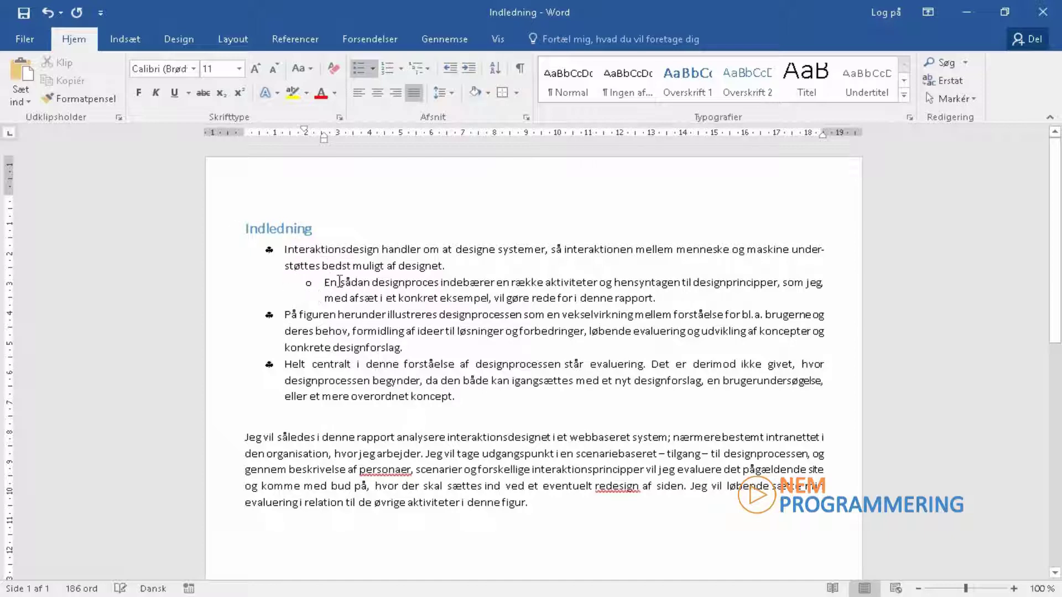
{"action": "left_click", "coordinate": [449, 70]}
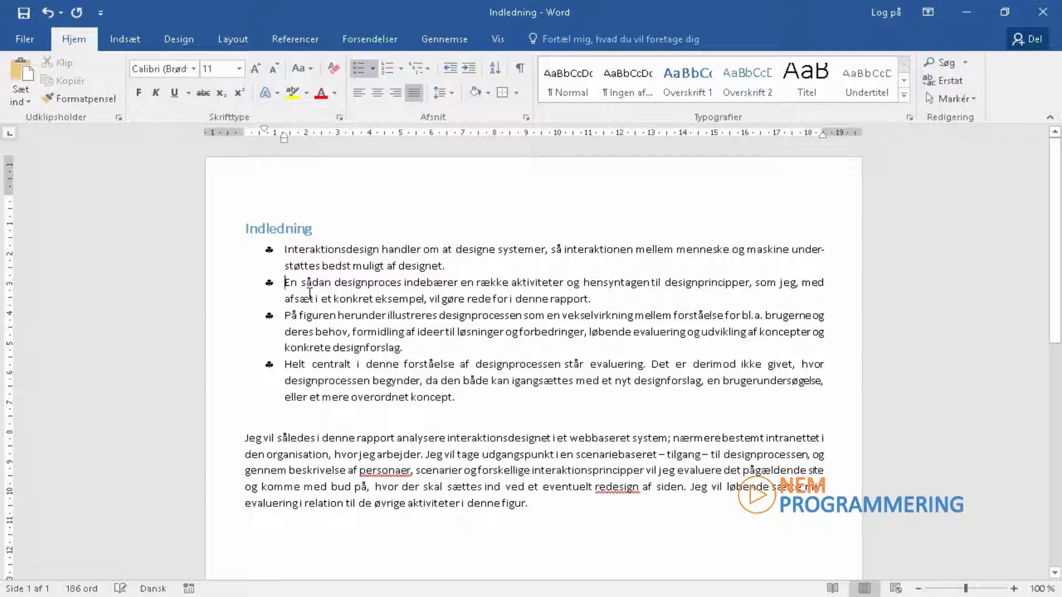
{"action": "key", "text": "Tab"}
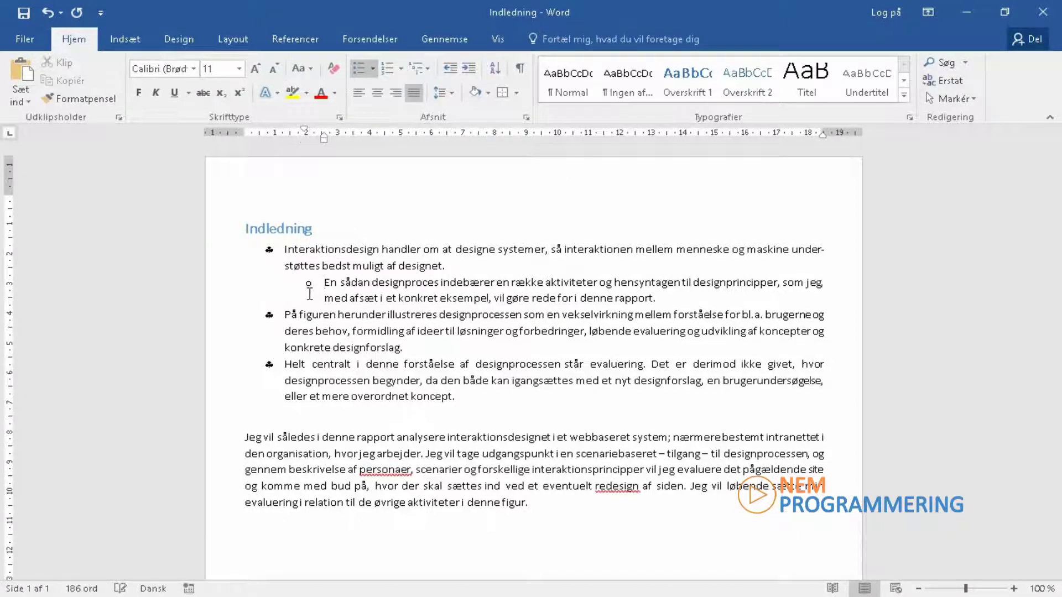
{"action": "key", "text": "shift+Tab"}
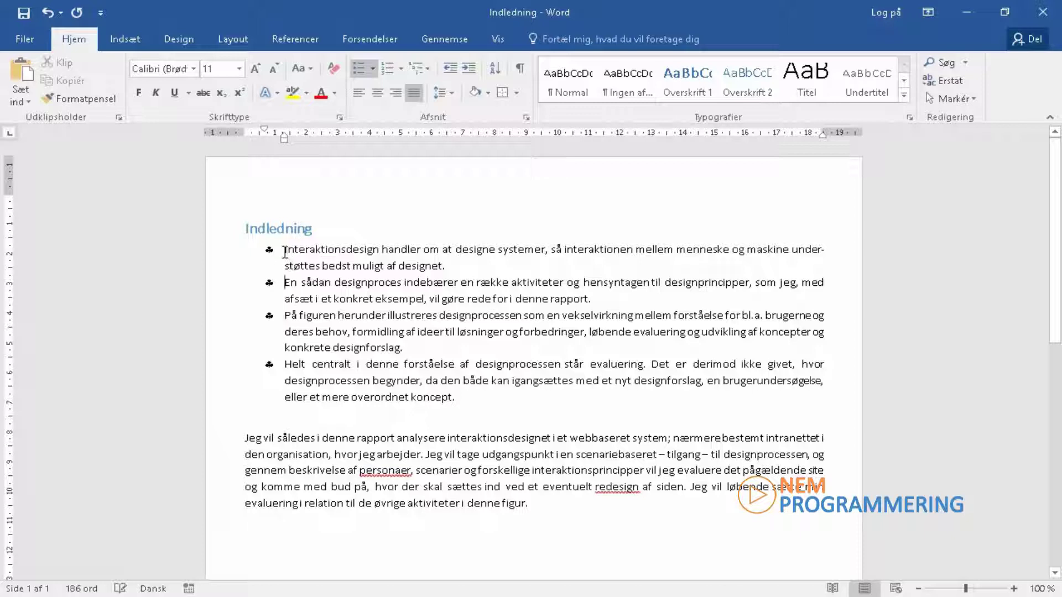
{"action": "left_click_drag", "start_coordinate": [285, 249], "coordinate": [487, 399]}
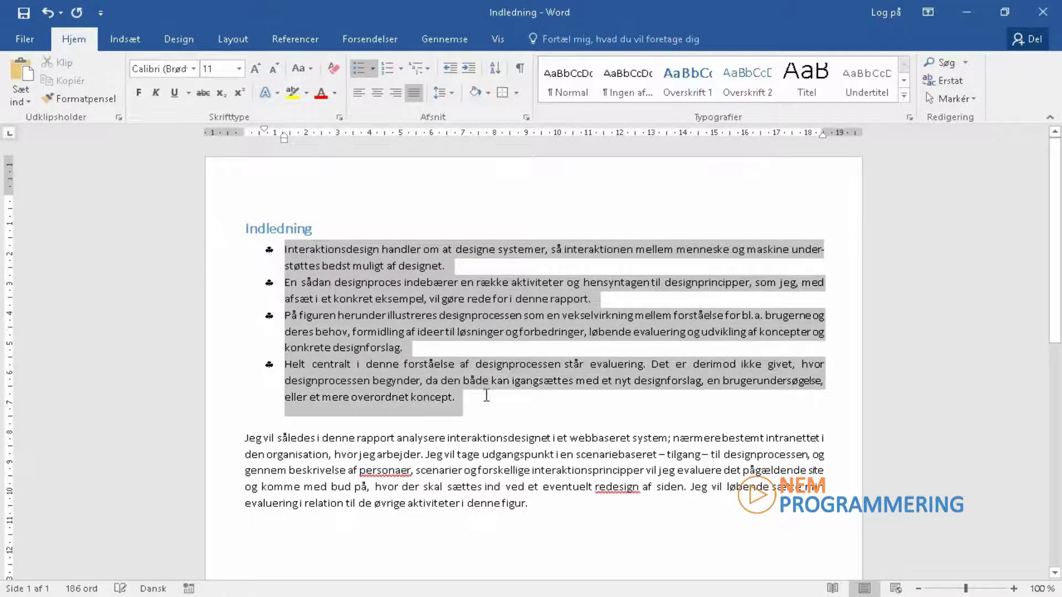
{"action": "left_click", "coordinate": [469, 69]}
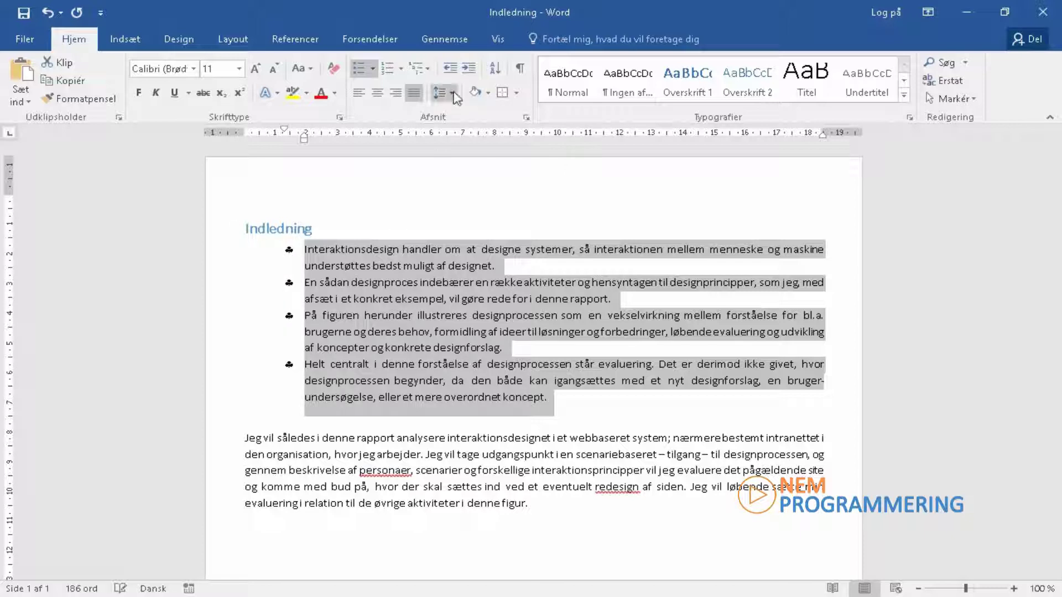
{"action": "left_click", "coordinate": [449, 68]}
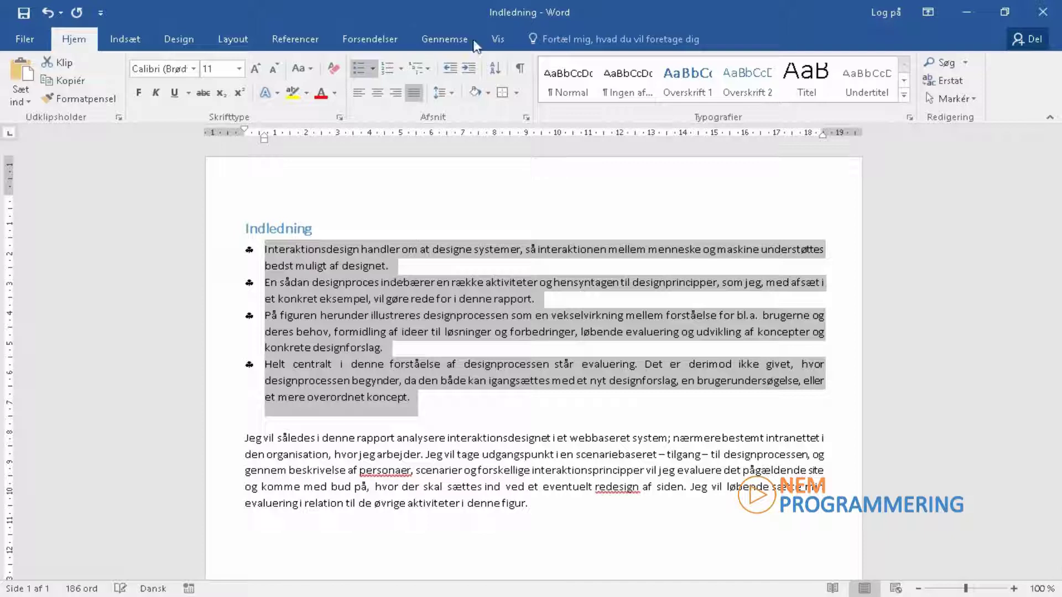
{"action": "left_click", "coordinate": [471, 69]}
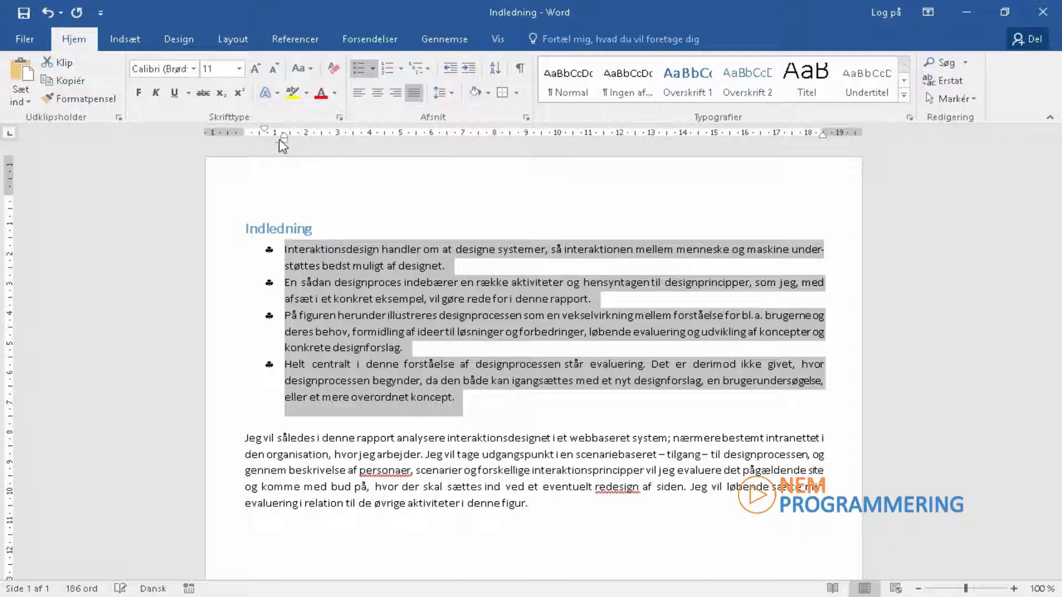
Move the club-bulleted list's indent further right on the ruler.
{"action": "mouse_move", "coordinate": [283, 140]}
{"action": "left_mouse_down"}
{"action": "mouse_move", "coordinate": [376, 142]}
{"action": "mouse_move", "coordinate": [294, 134]}
{"action": "mouse_move", "coordinate": [319, 133]}
{"action": "left_mouse_up"}
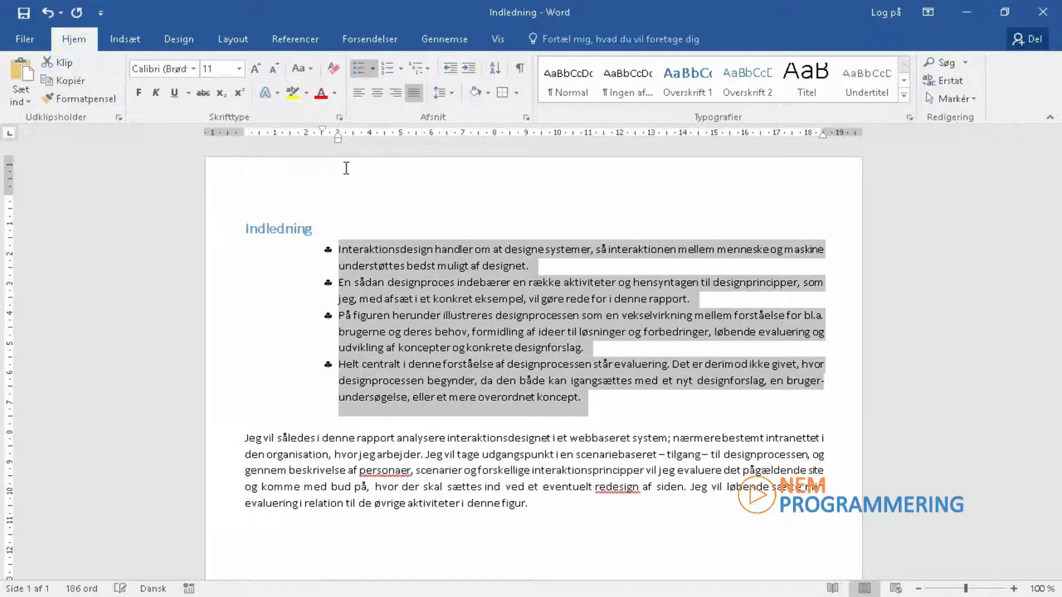
{"action": "left_click", "coordinate": [409, 288]}
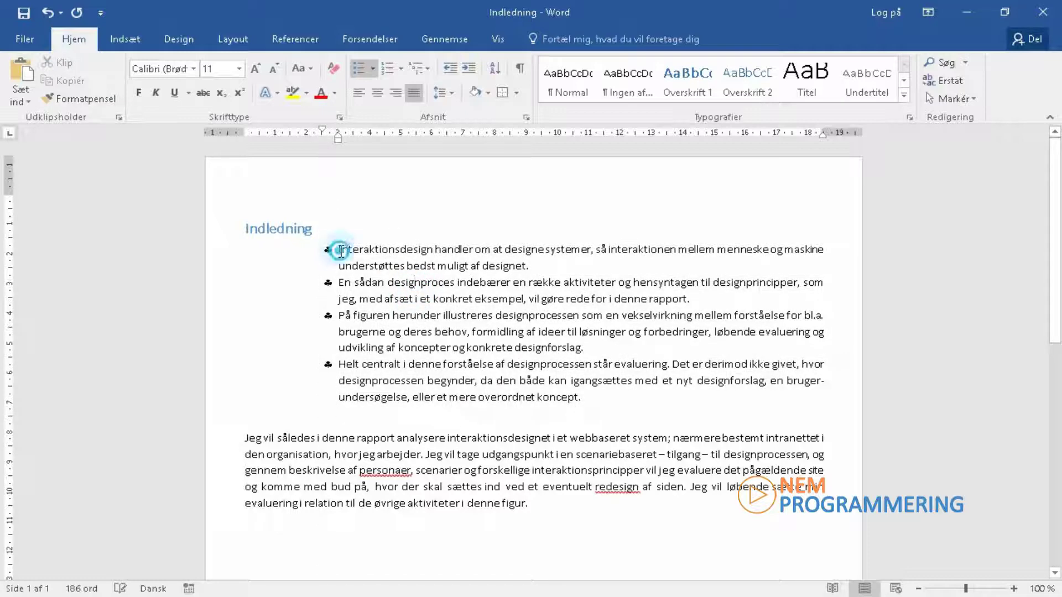
{"action": "left_click_drag", "start_coordinate": [338, 249], "coordinate": [578, 401]}
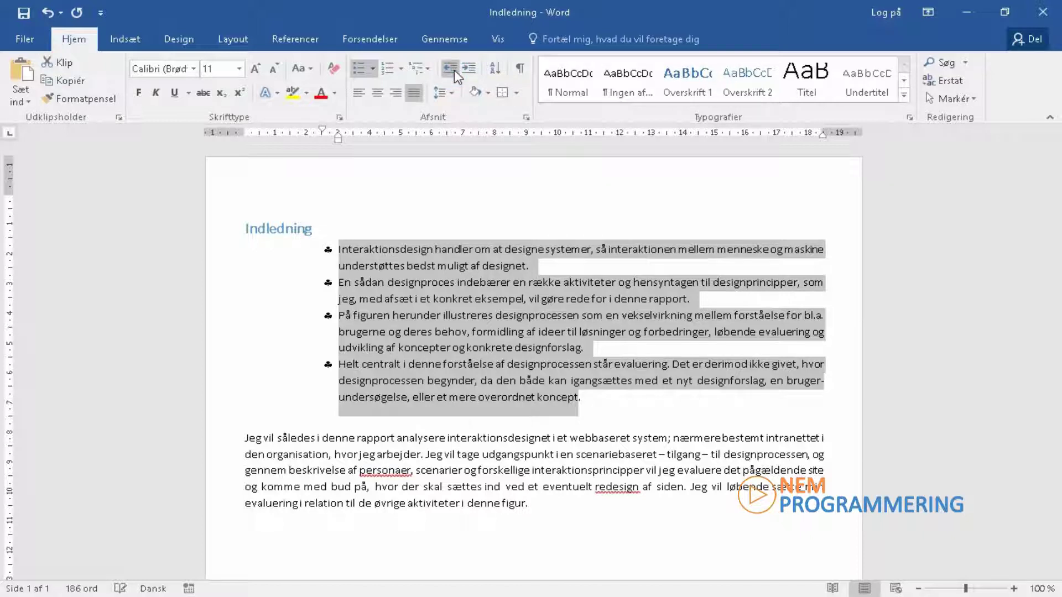
{"action": "left_click", "coordinate": [591, 383]}
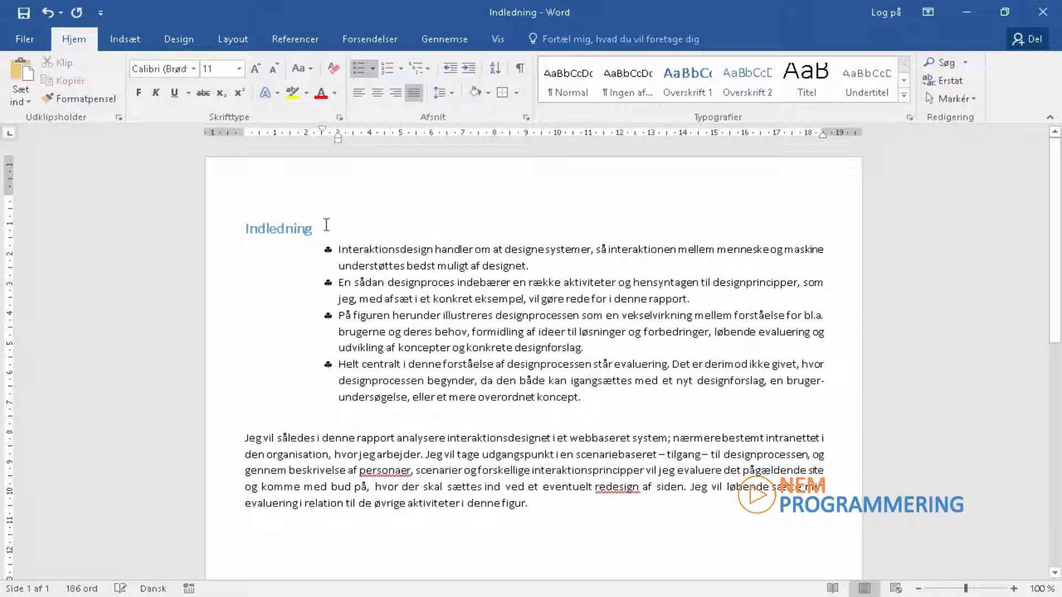
Switch the four club bullets to Nummerering so the items read 1 to 4.
{"action": "left_click_drag", "start_coordinate": [338, 248], "coordinate": [590, 403]}
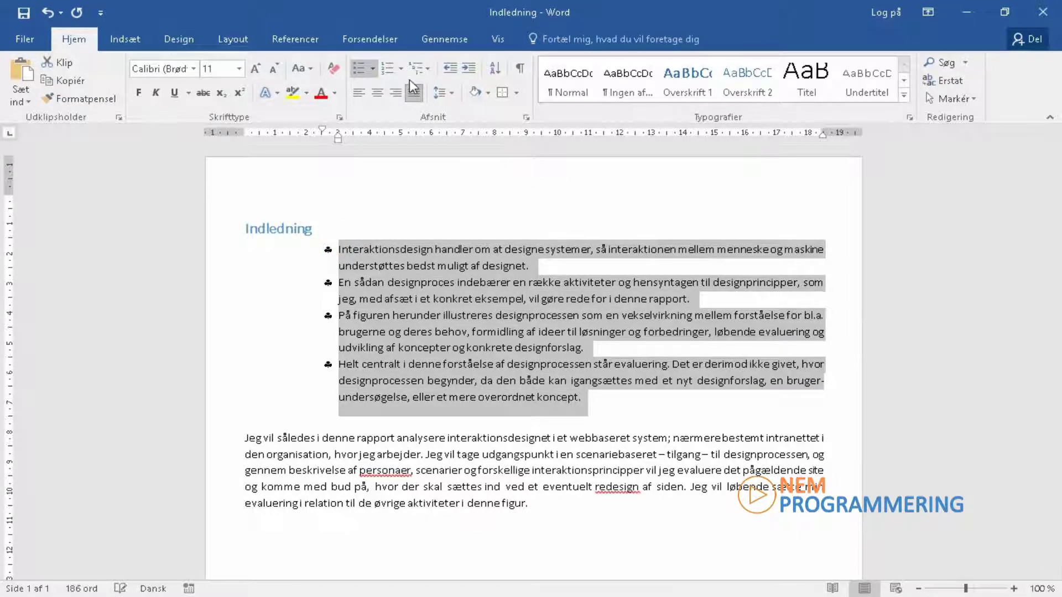
{"action": "left_click", "coordinate": [413, 297]}
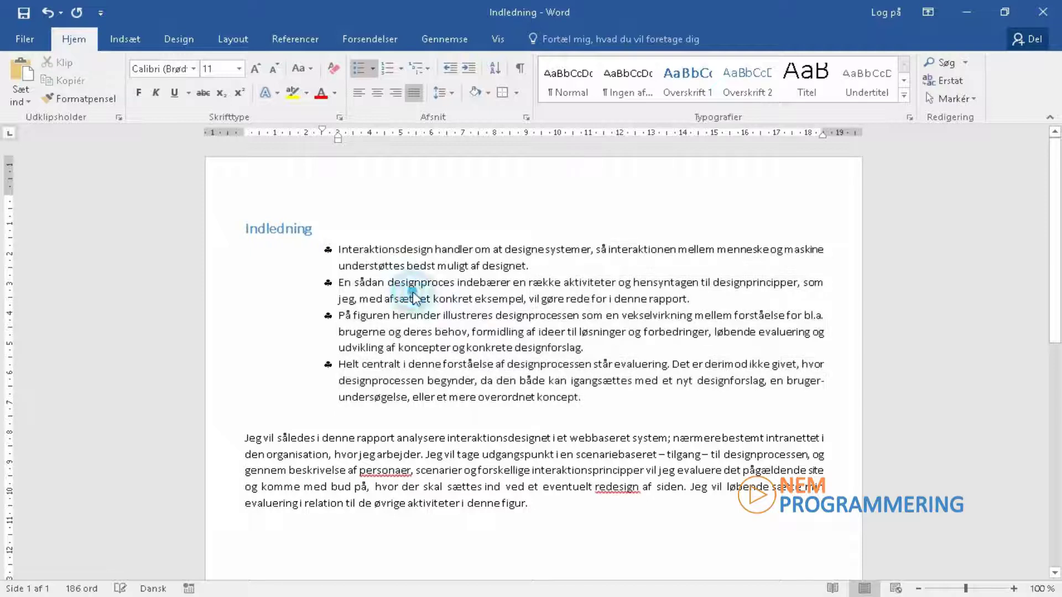
{"action": "left_click", "coordinate": [385, 68]}
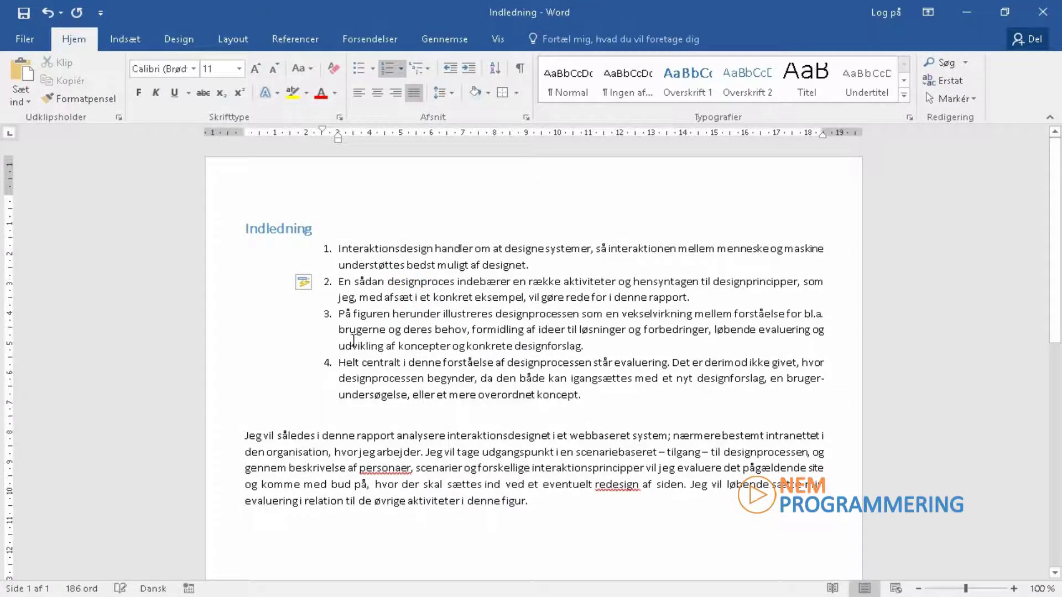
{"action": "left_click", "coordinate": [298, 282]}
Demote 'En sådan designproces' to sub-item a. and number the 'Jeg vil' paragraphs 1–3.
{"action": "left_click", "coordinate": [291, 280]}
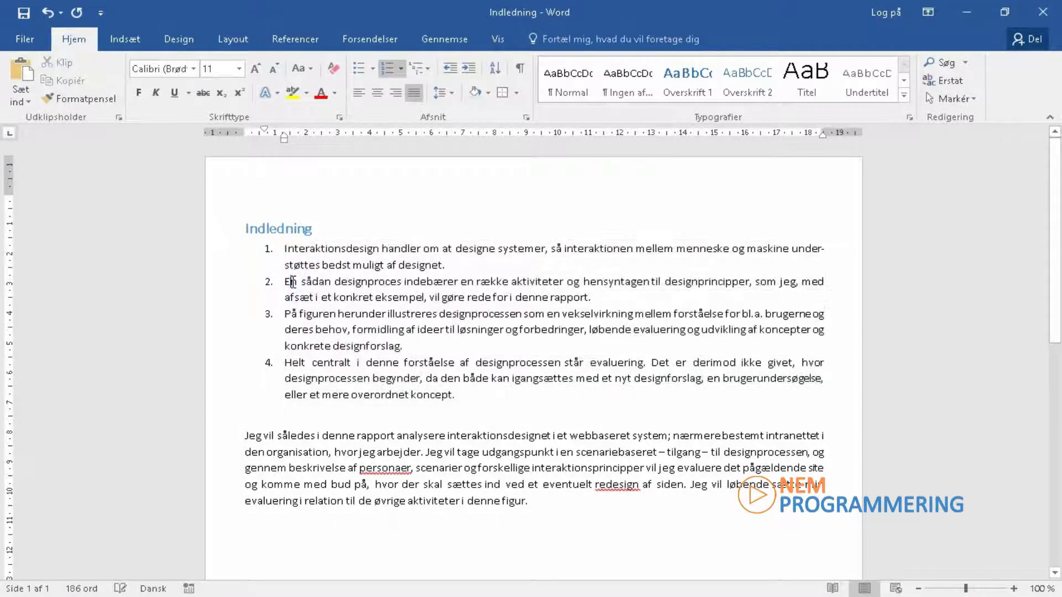
{"action": "left_click", "coordinate": [469, 69]}
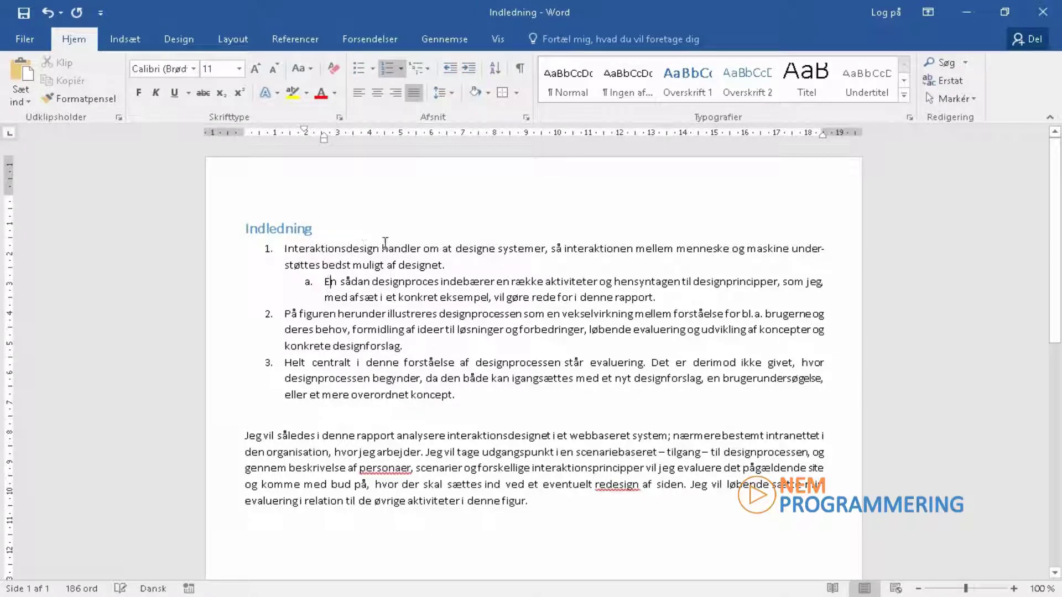
{"action": "left_click", "coordinate": [400, 71]}
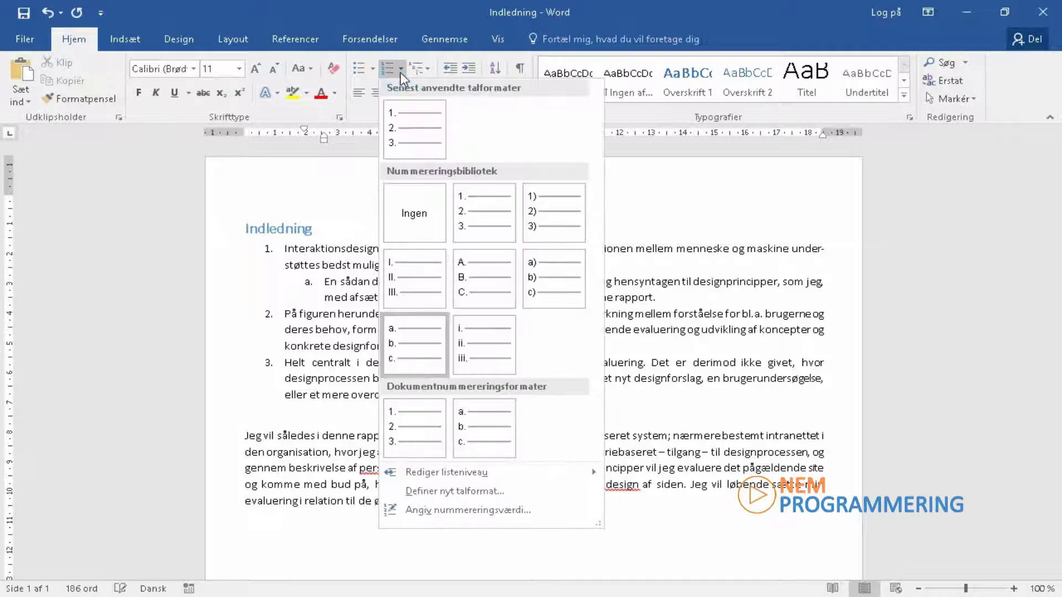
{"action": "mouse_move", "coordinate": [430, 477]}
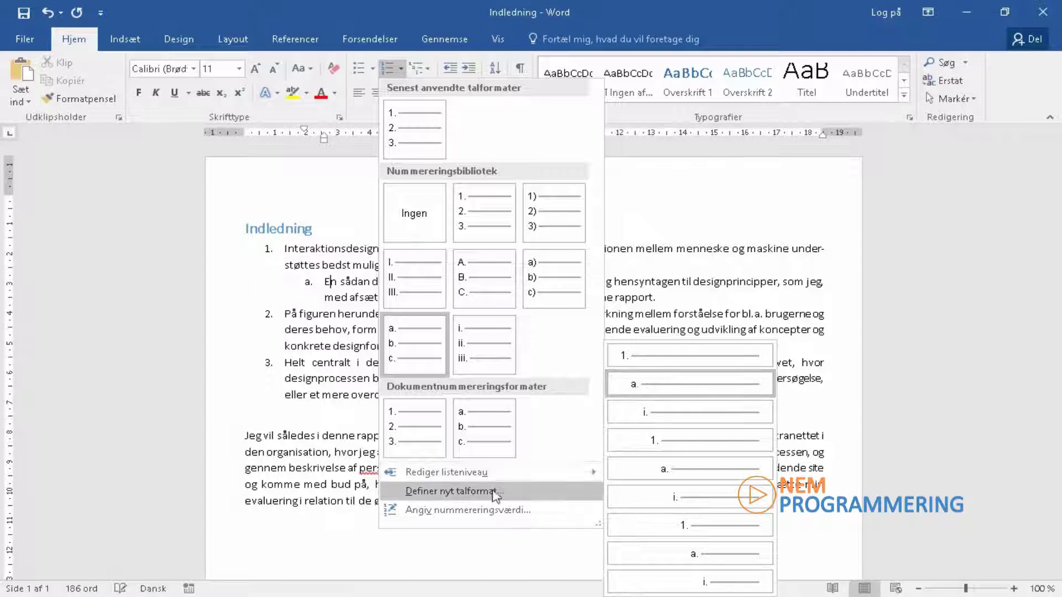
{"action": "left_click", "coordinate": [441, 359]}
{"action": "left_click_drag", "start_coordinate": [436, 421], "coordinate": [455, 396]}
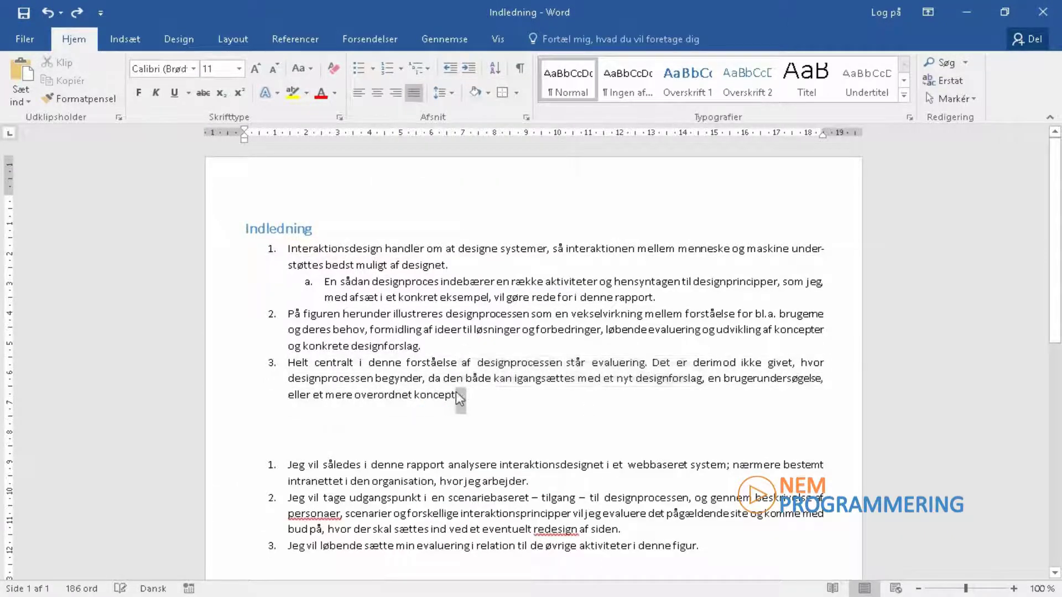
{"action": "left_click", "coordinate": [378, 451]}
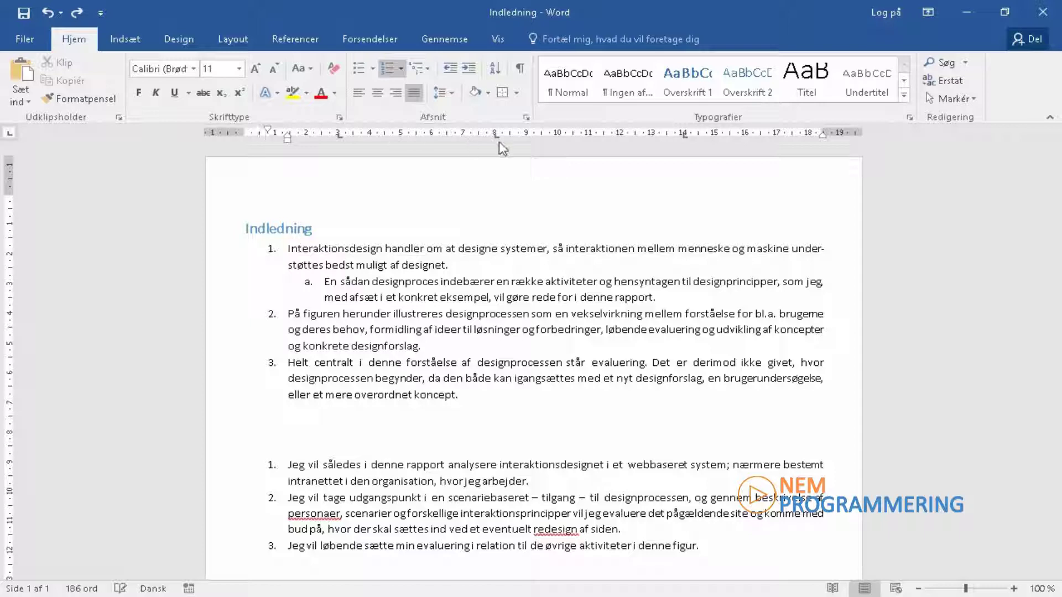
{"action": "left_click", "coordinate": [338, 137]}
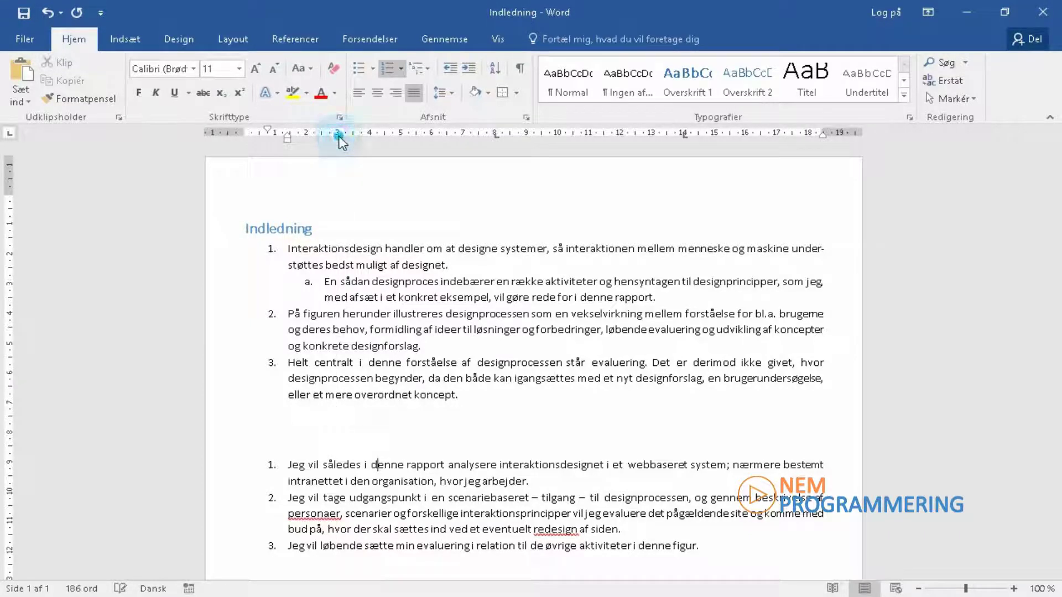
{"action": "left_click", "coordinate": [351, 433]}
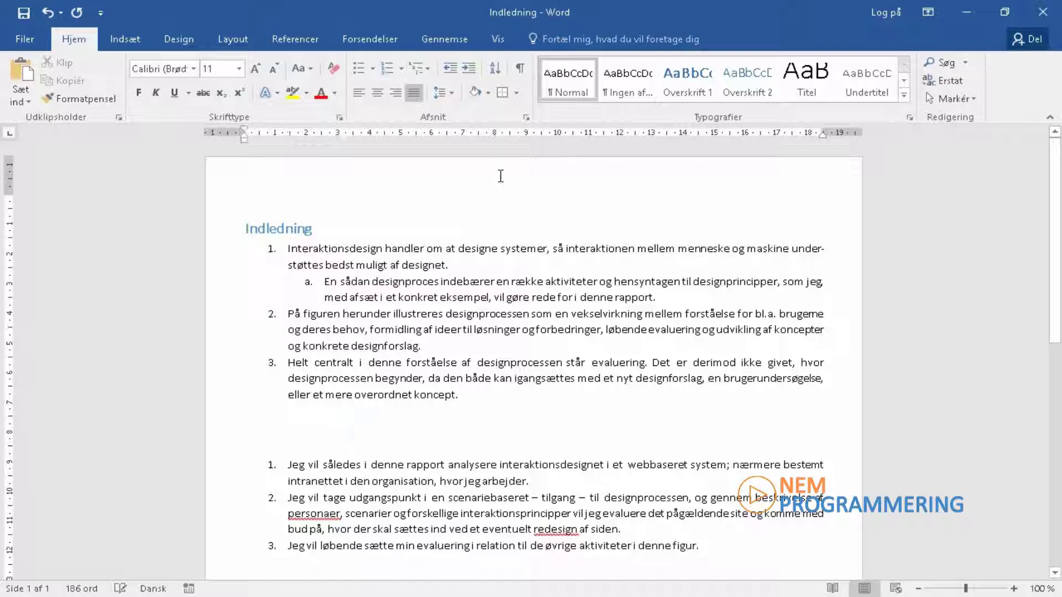
Reset all tab stops (Nulstil alle) on the blank line between the two lists.
{"action": "left_click", "coordinate": [526, 117]}
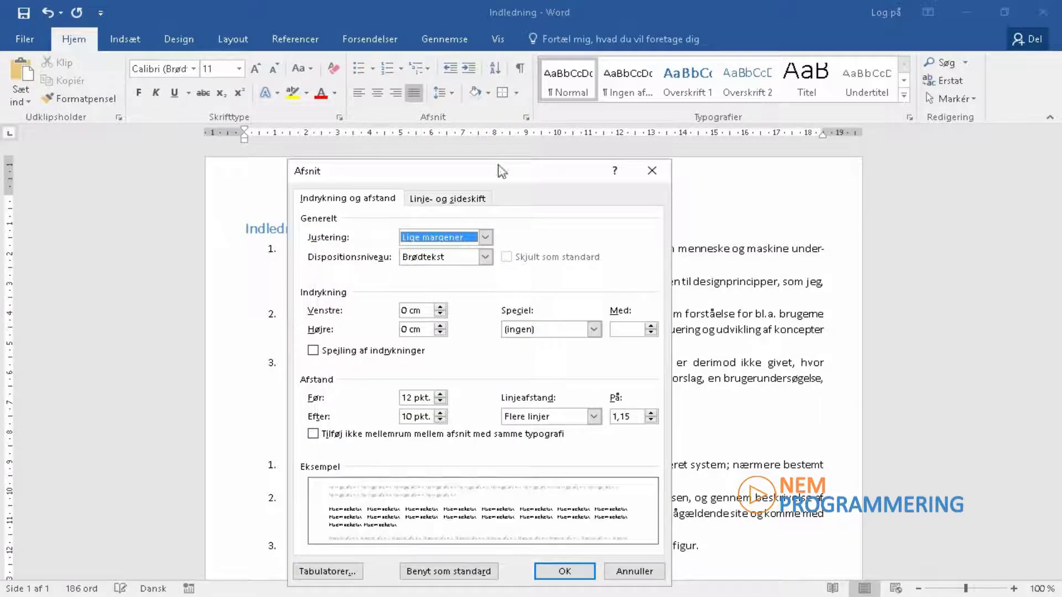
{"action": "left_click", "coordinate": [321, 571]}
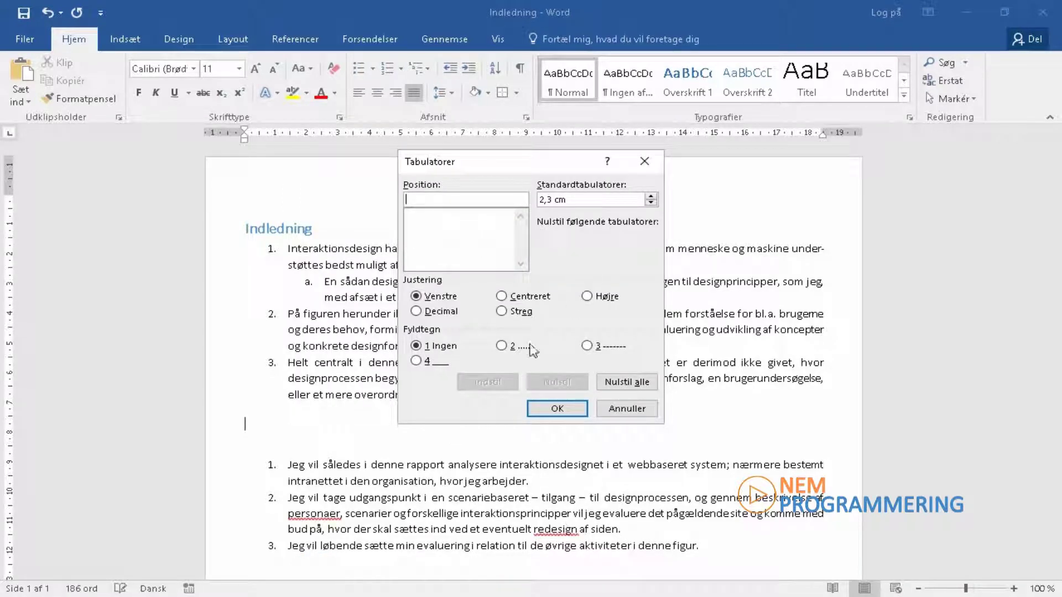
{"action": "left_click", "coordinate": [617, 383]}
{"action": "left_click", "coordinate": [556, 408]}
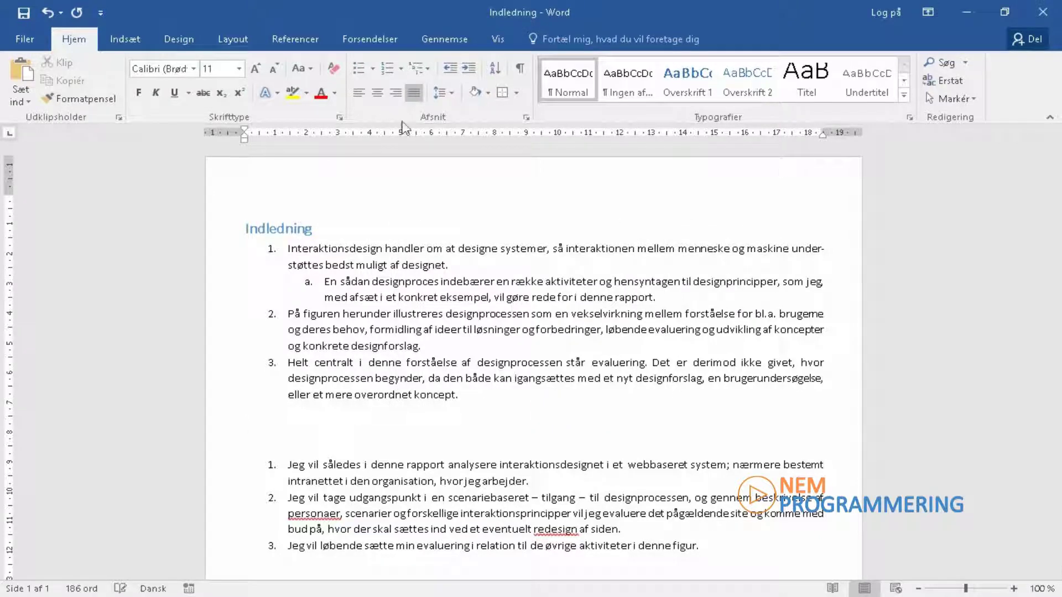
Add left tab stops at 4 cm, 8 cm and 12 cm in the Tabulatorer dialog.
{"action": "left_click", "coordinate": [526, 117]}
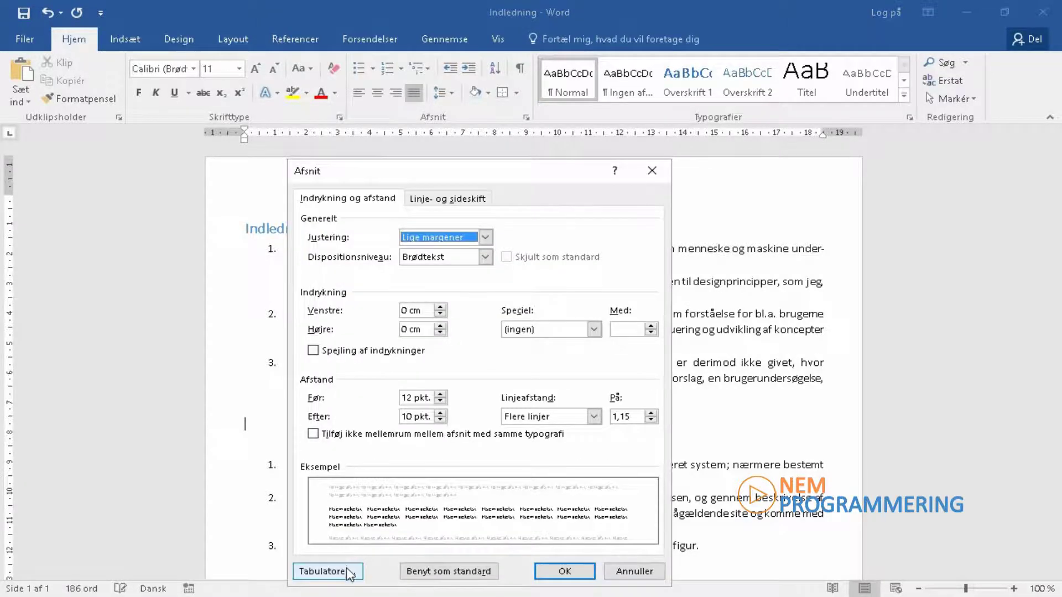
{"action": "left_click", "coordinate": [346, 568]}
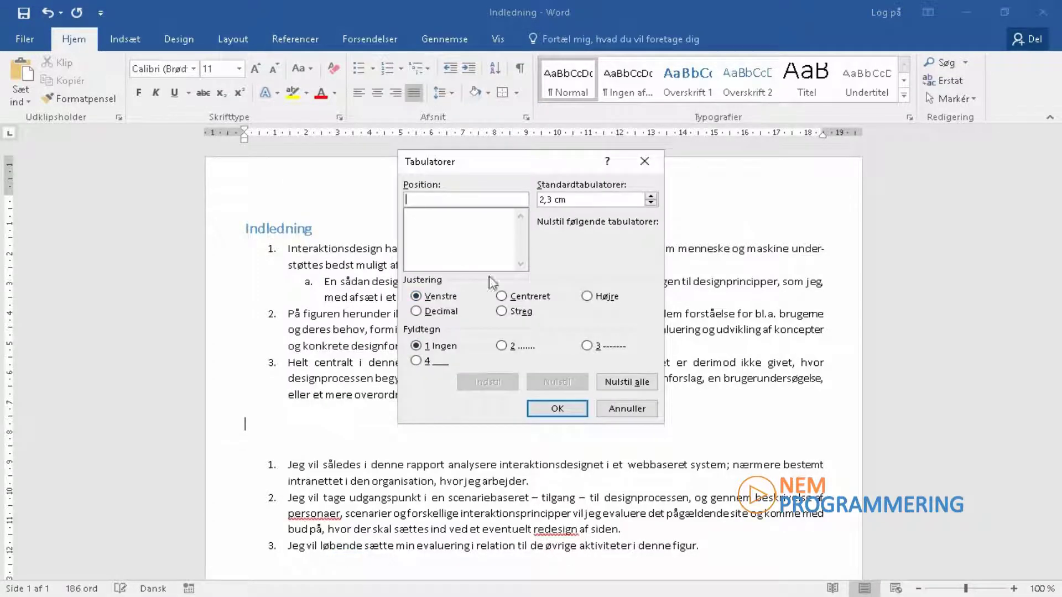
{"action": "type", "text": "4"}
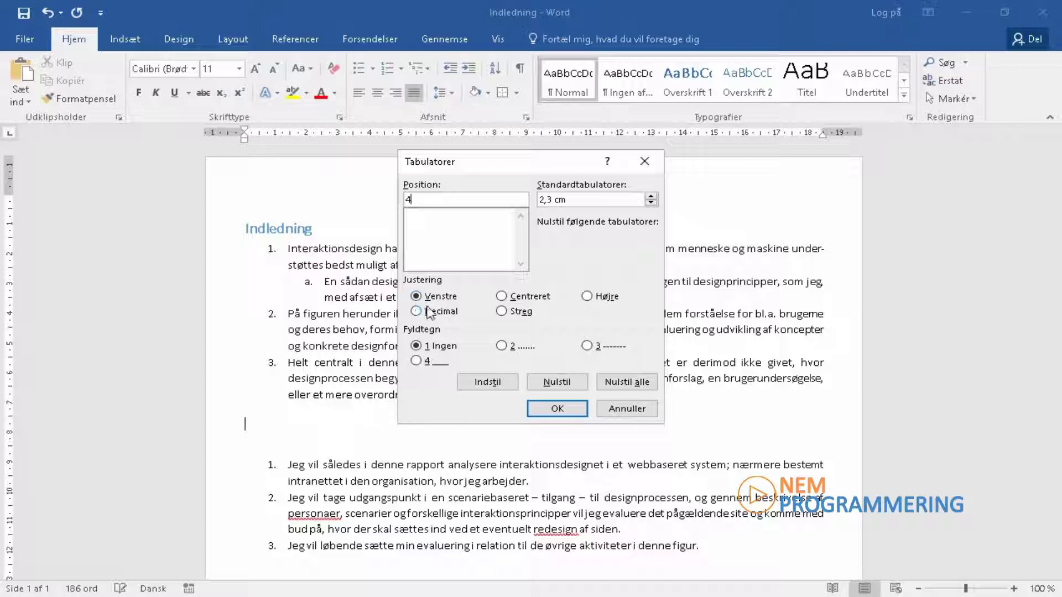
{"action": "left_click", "coordinate": [478, 381]}
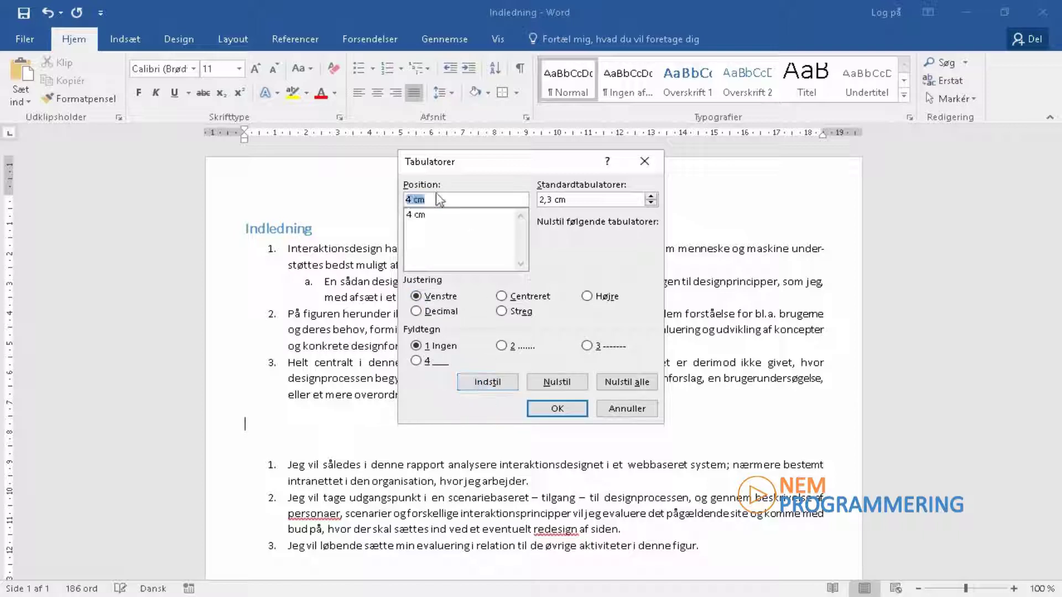
{"action": "type", "text": "8"}
{"action": "left_click", "coordinate": [487, 384]}
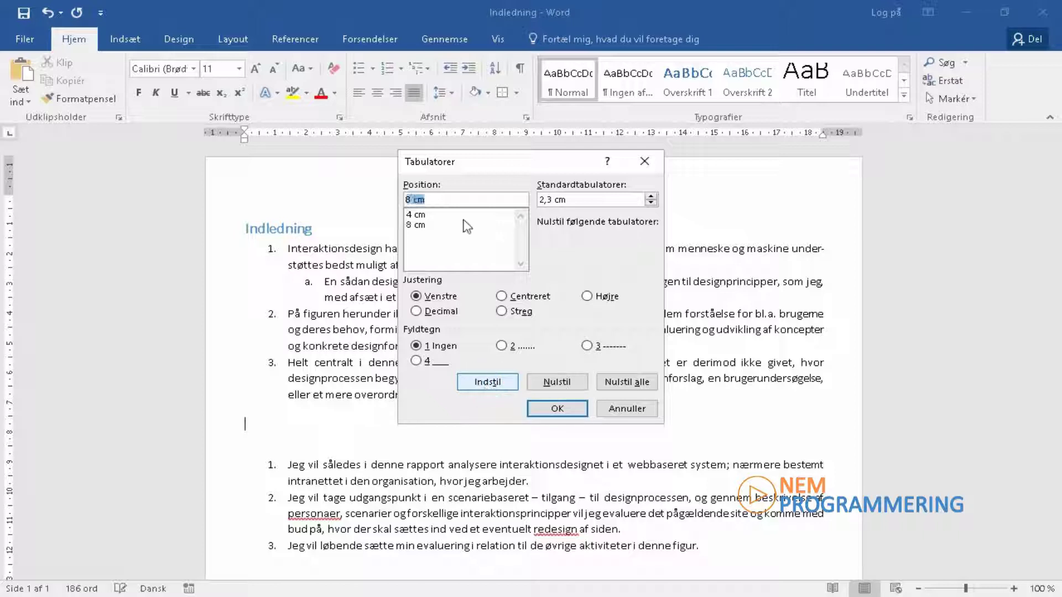
{"action": "type", "text": "12"}
{"action": "left_click", "coordinate": [498, 383]}
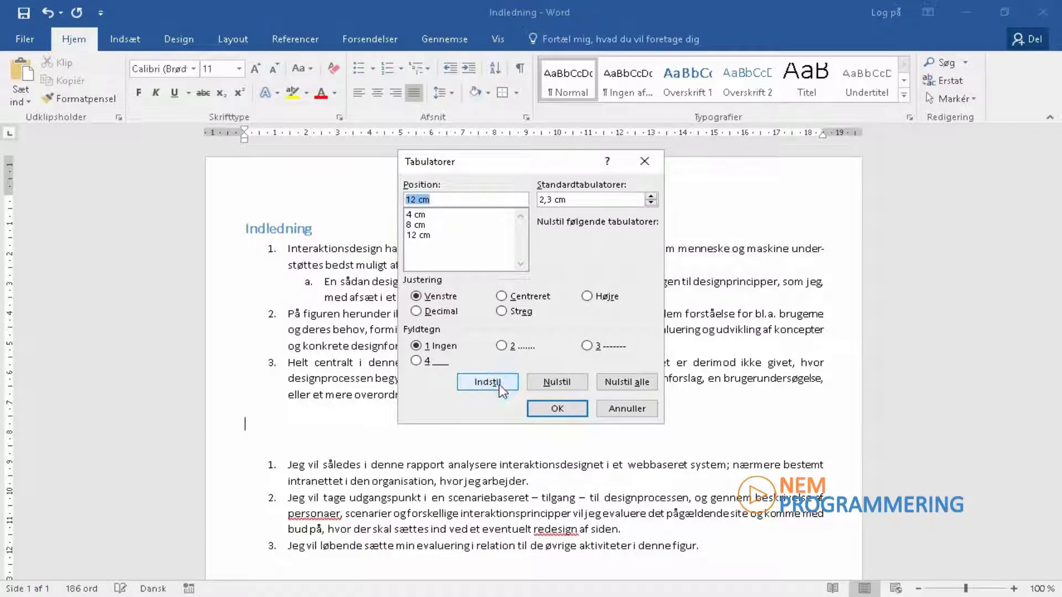
{"action": "left_click", "coordinate": [557, 409]}
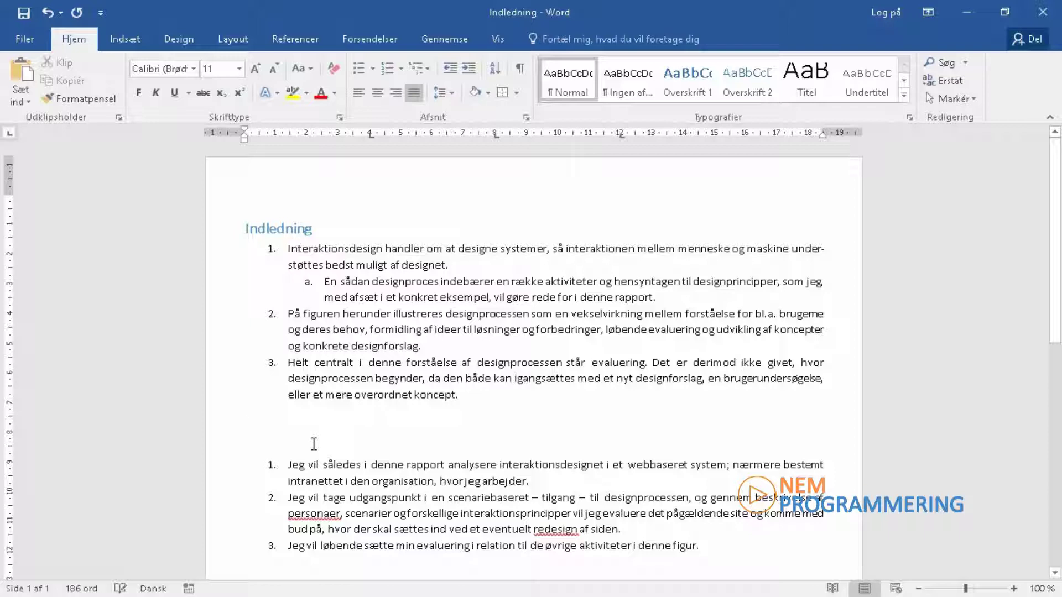
Place 345, 344 and 444 on the three tab stops, then start a new line.
{"action": "type", "text": "3"}
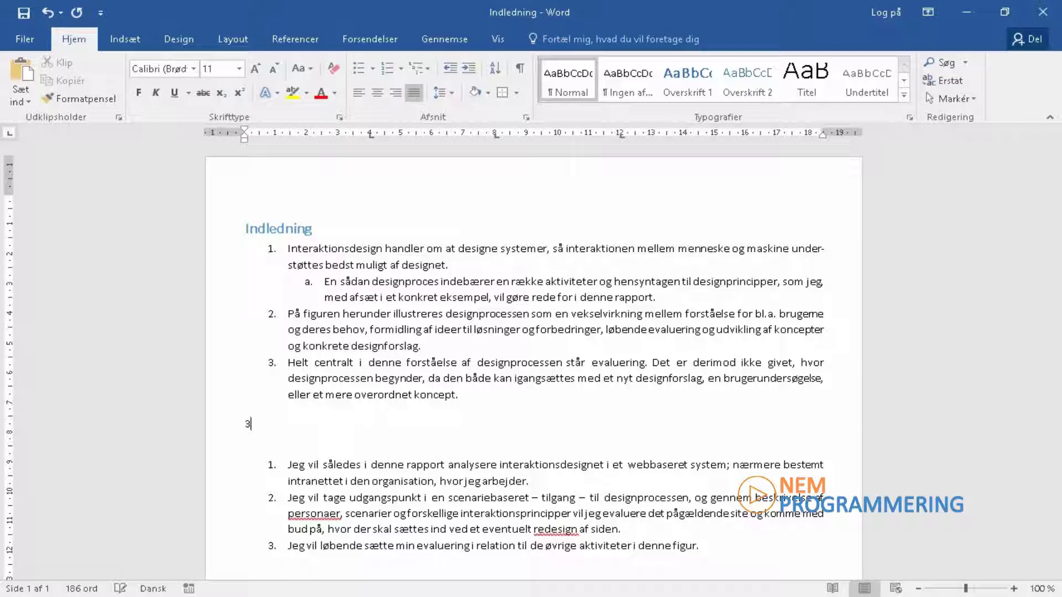
{"action": "type", "text": "45"}
{"action": "key", "text": "Left"}
{"action": "key", "text": "Left"}
{"action": "key", "text": "Left"}
{"action": "key", "text": "Tab"}
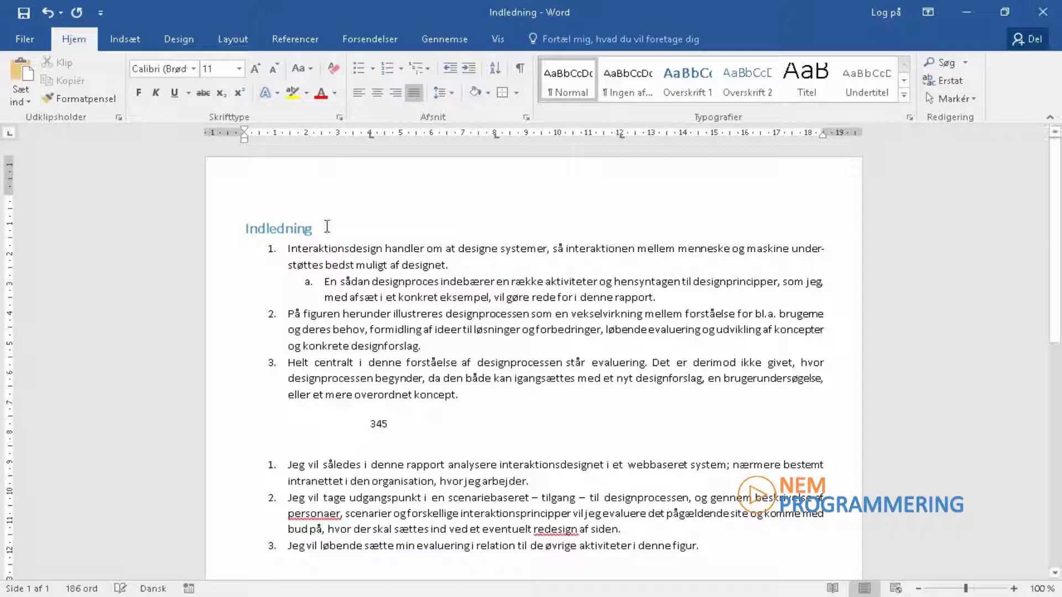
{"action": "left_click", "coordinate": [402, 424]}
{"action": "key", "text": "Tab"}
{"action": "type", "text": "344"}
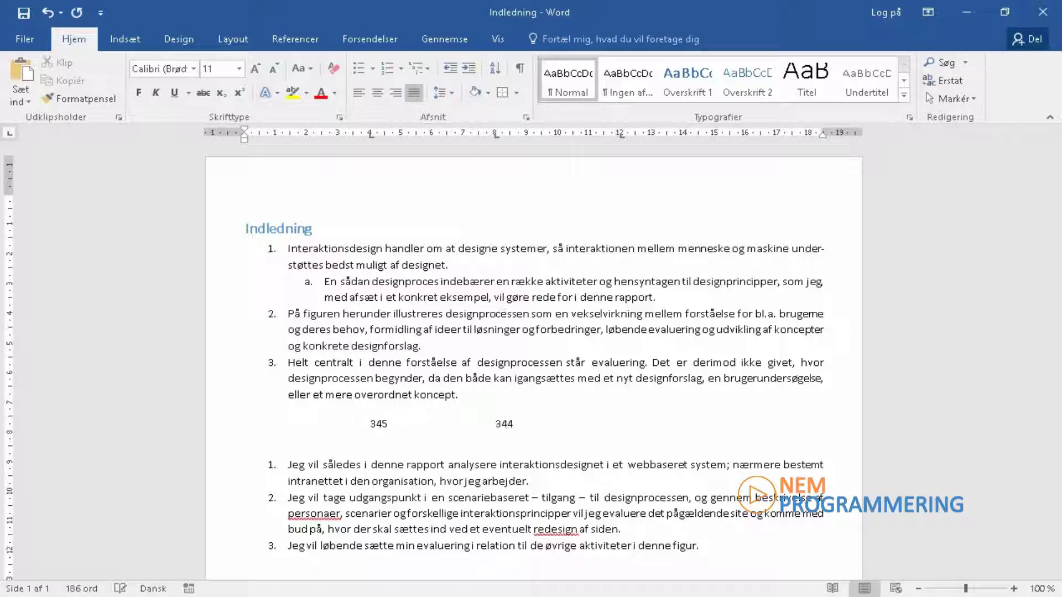
{"action": "key", "text": "Tab"}
{"action": "type", "text": "444"}
{"action": "key", "text": "Return"}
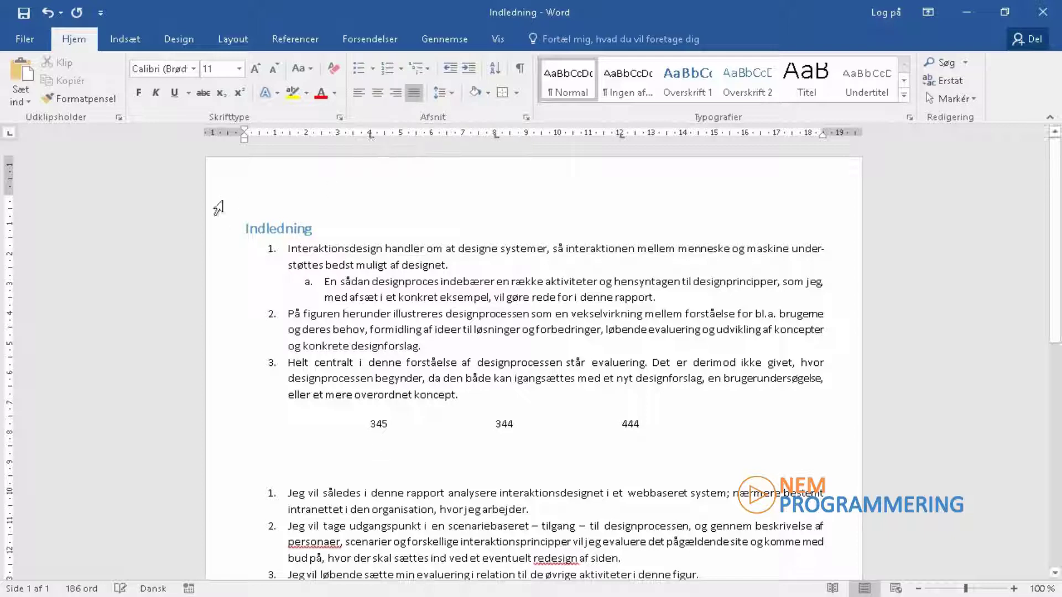
Add a centred tab stop at 2 cm and another near 6.5 cm, then enter 332 and 333 on tabs.
{"action": "left_click", "coordinate": [9, 134]}
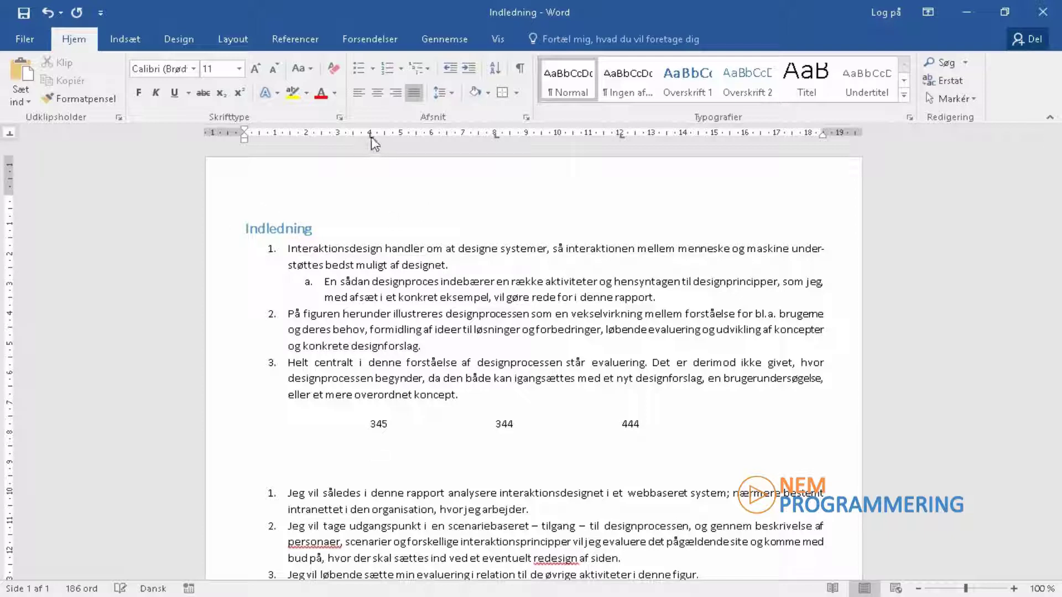
{"action": "left_click", "coordinate": [305, 135]}
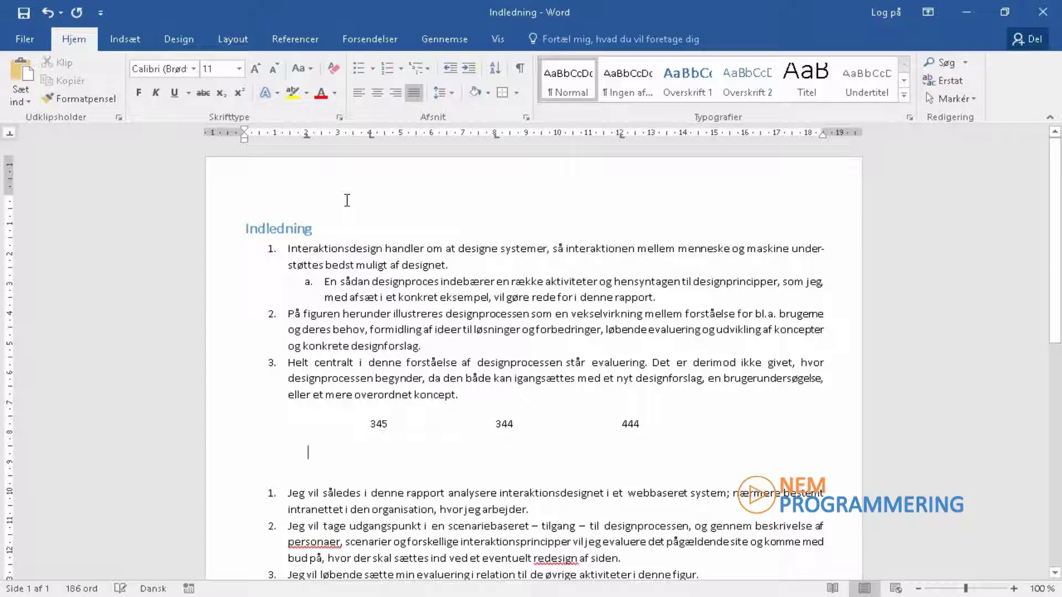
{"action": "type", "text": "332"}
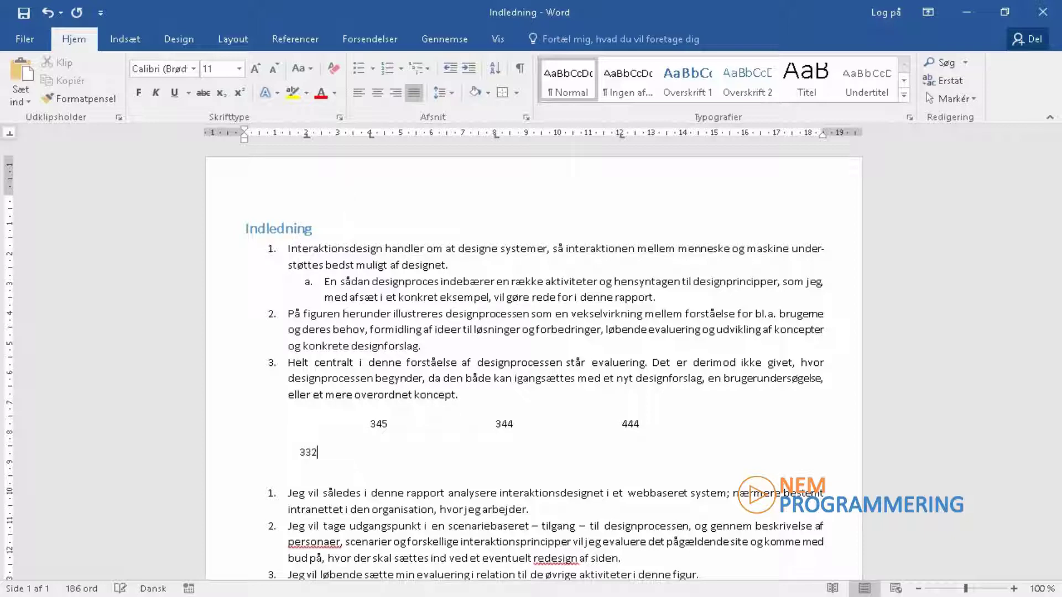
{"action": "left_click", "coordinate": [447, 134]}
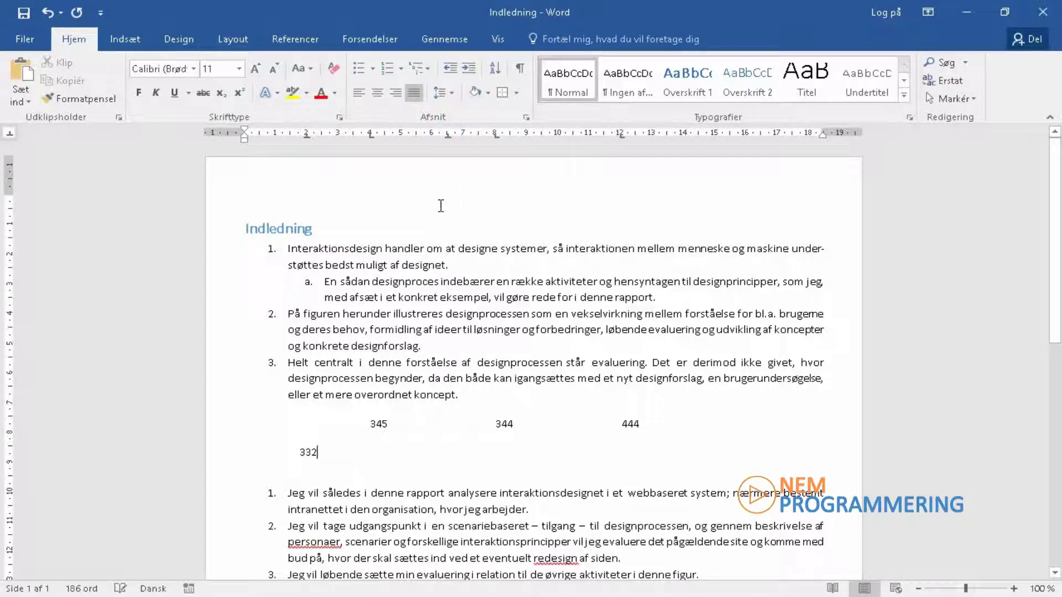
{"action": "key", "text": "Tab"}
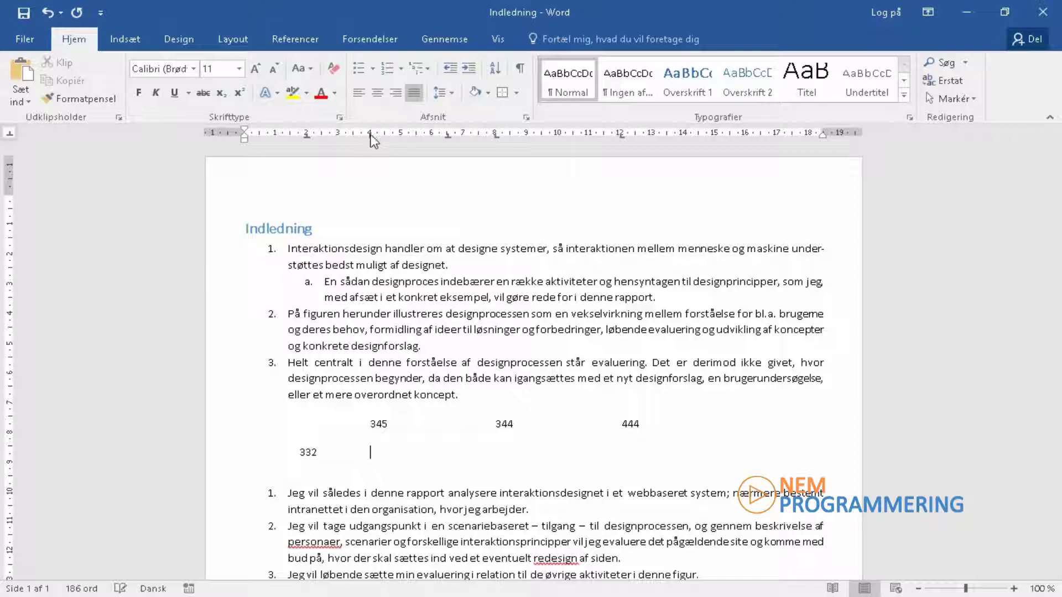
{"action": "key", "text": "Tab"}
{"action": "type", "text": "333"}
{"action": "key", "text": "Tab"}
{"action": "key", "text": "Tab"}
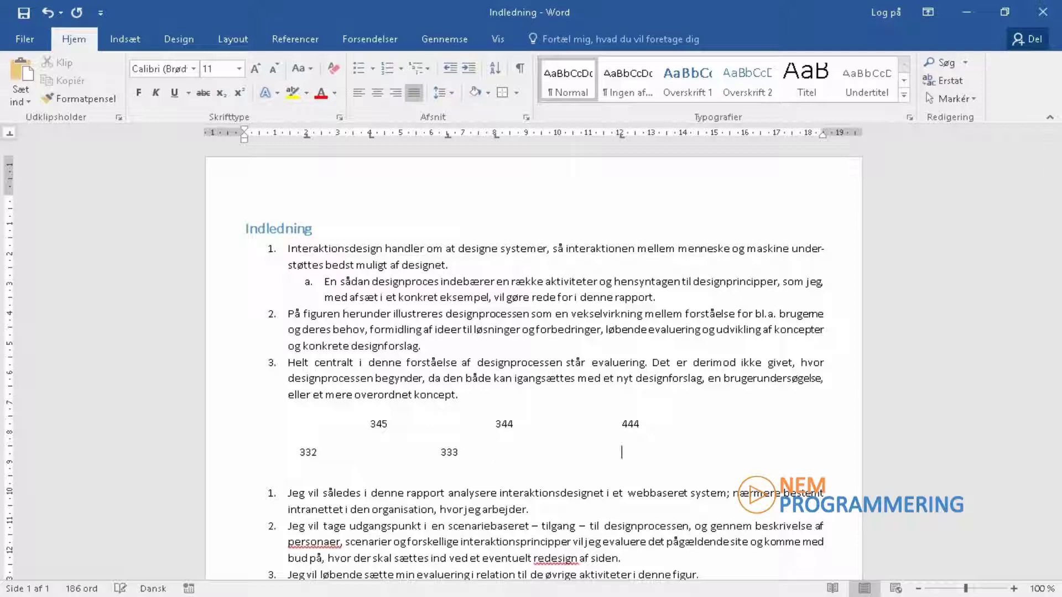